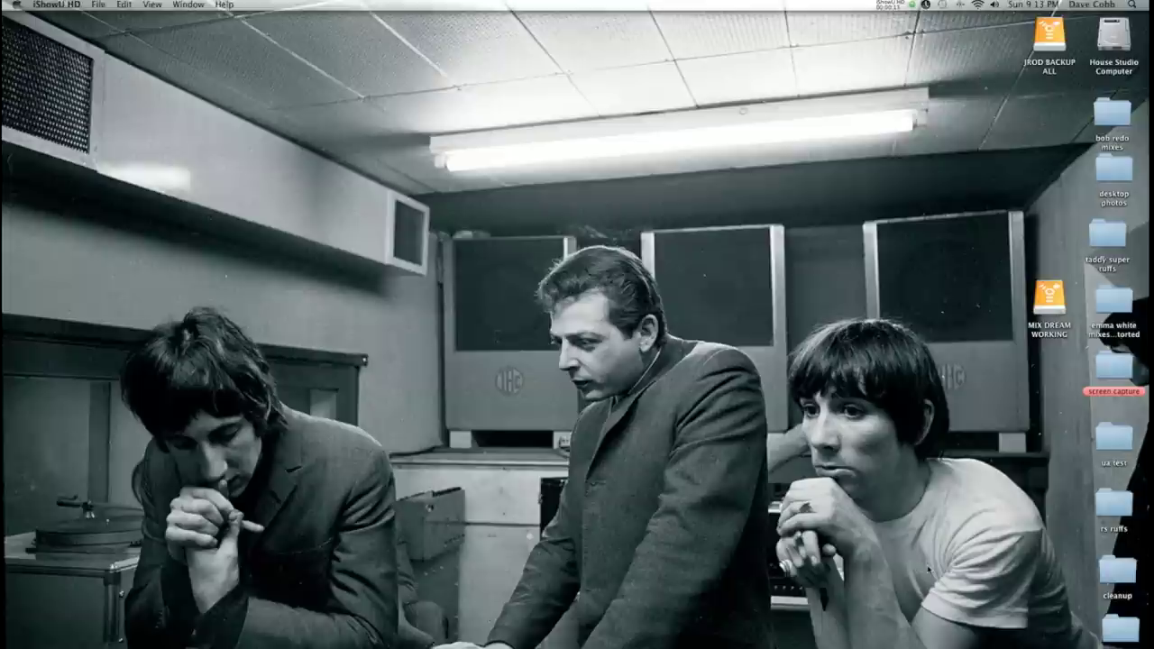
Create a new blank session at 48 kHz, 24-bit
left_click(91, 4)
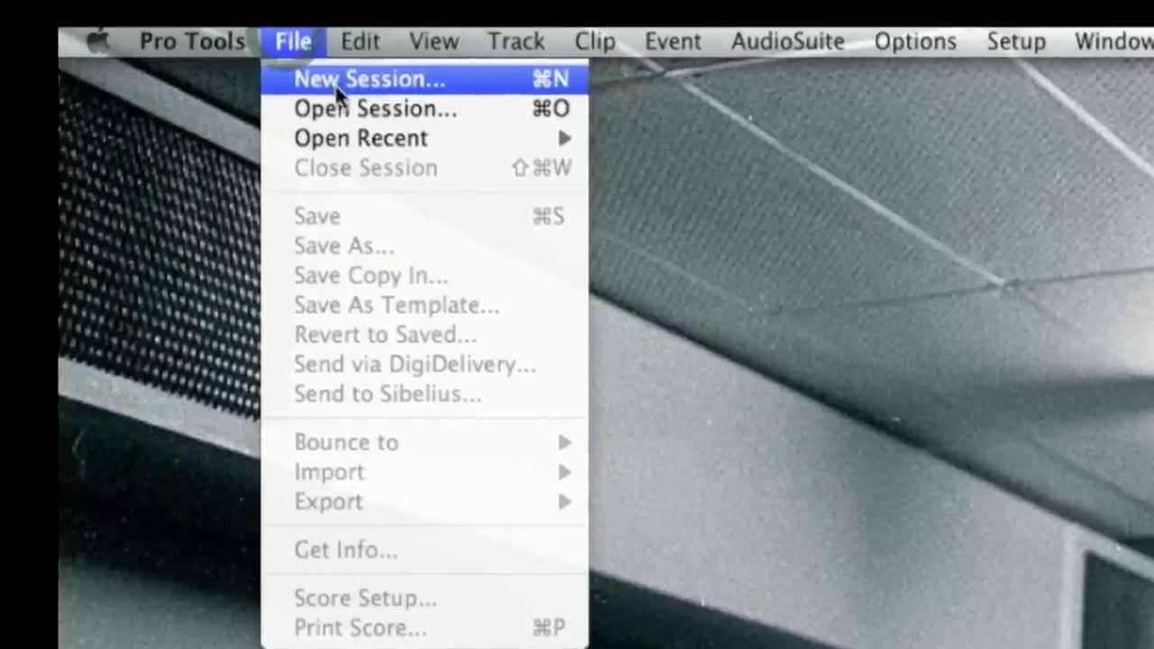
left_click(106, 19)
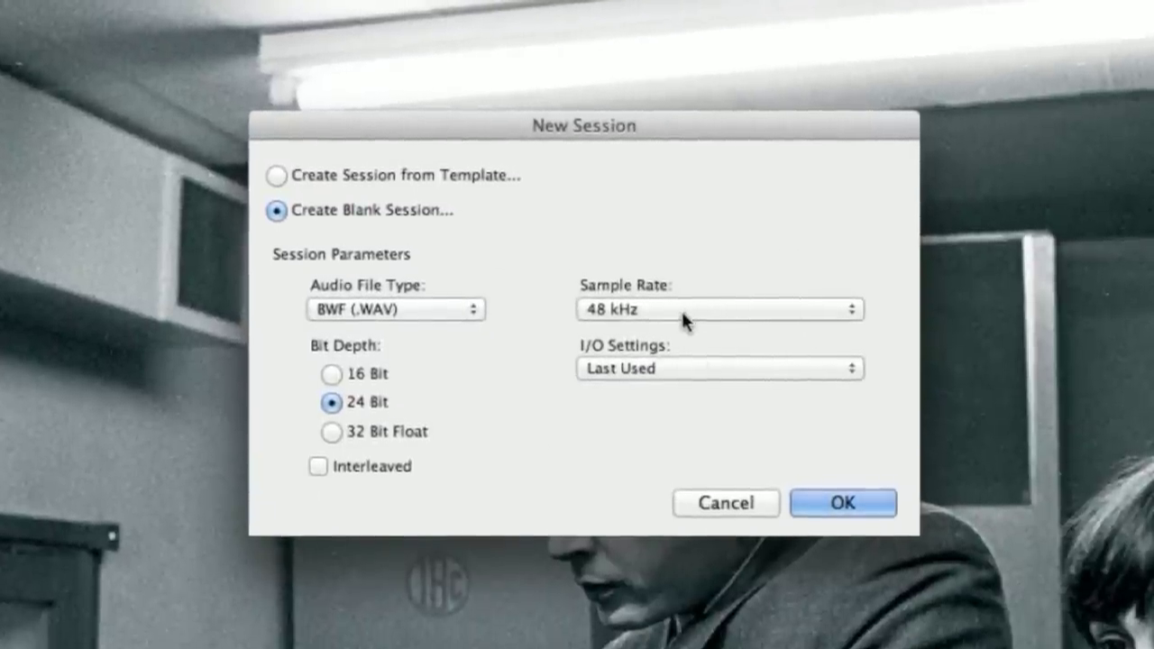
left_click(817, 507)
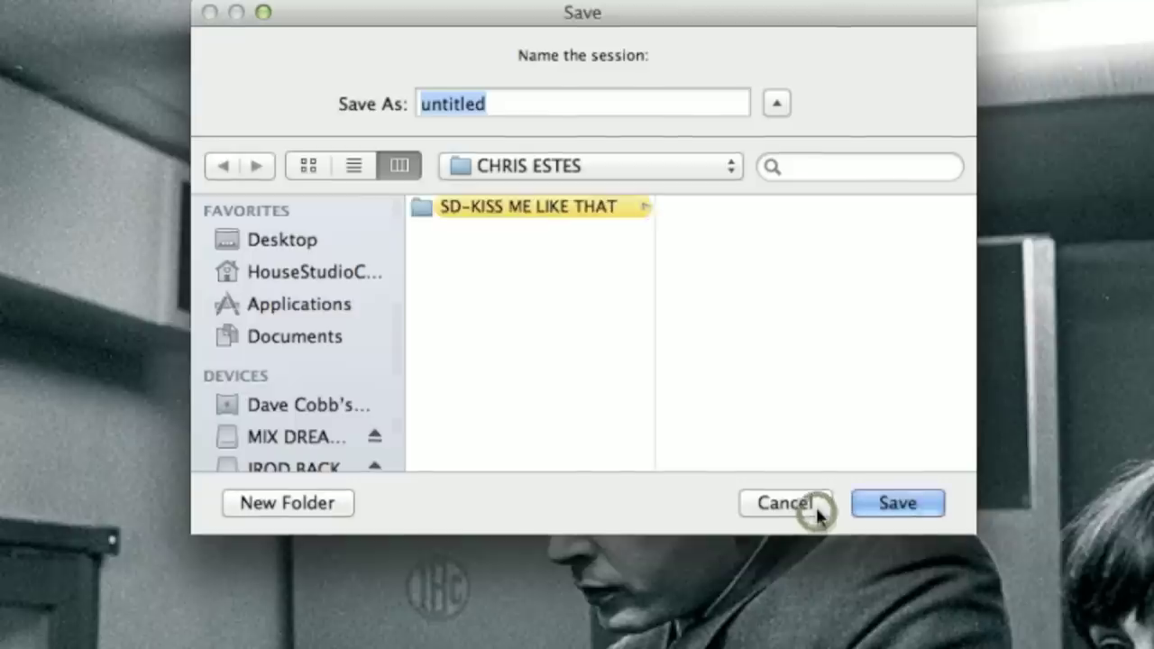
Save the session on the Desktop as 'CLASP TEMPLATE'
left_click(774, 107)
left_click(715, 153)
left_click(549, 291)
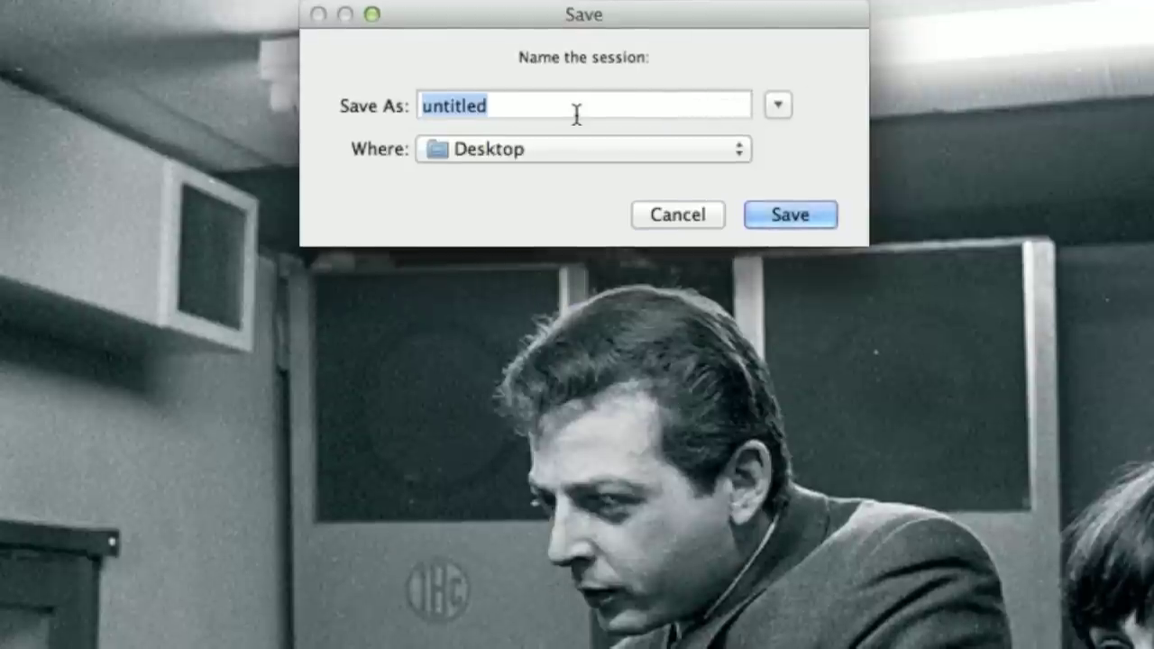
type("CLASP TEMPLATE")
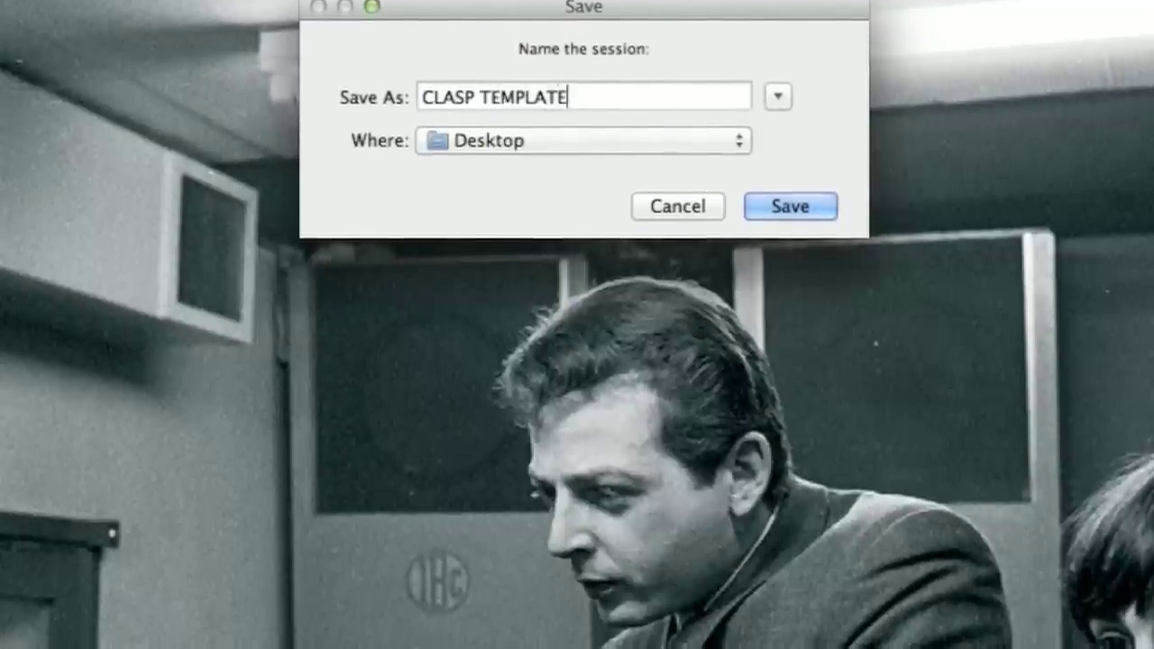
key("Return")
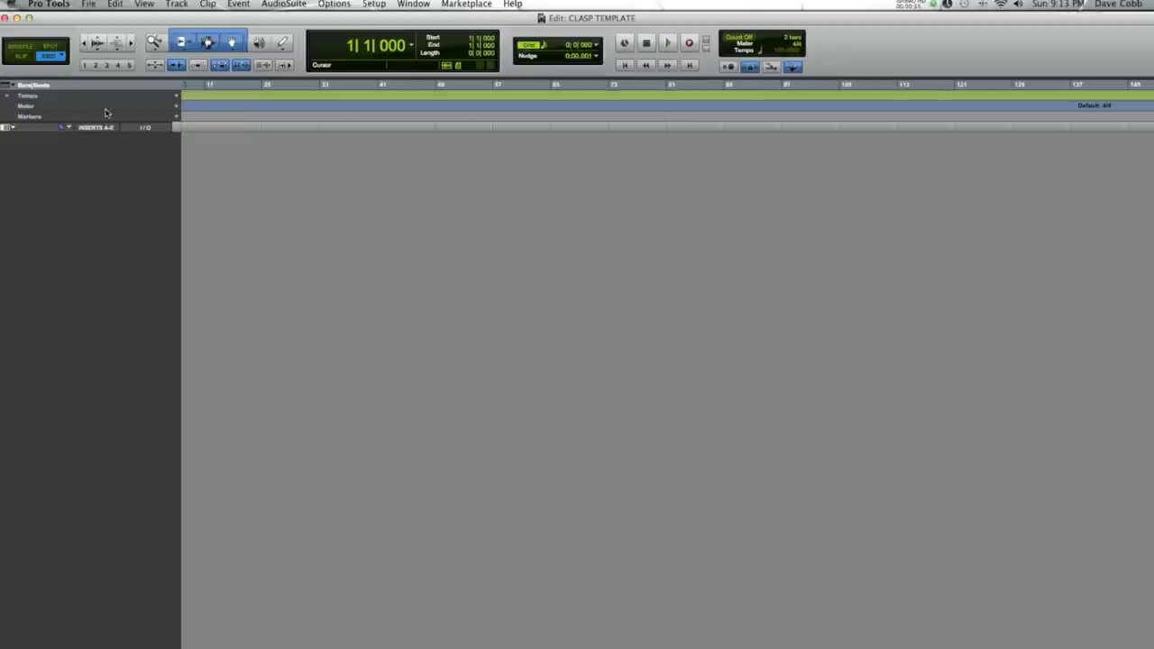
left_click(48, 3)
left_click(73, 37)
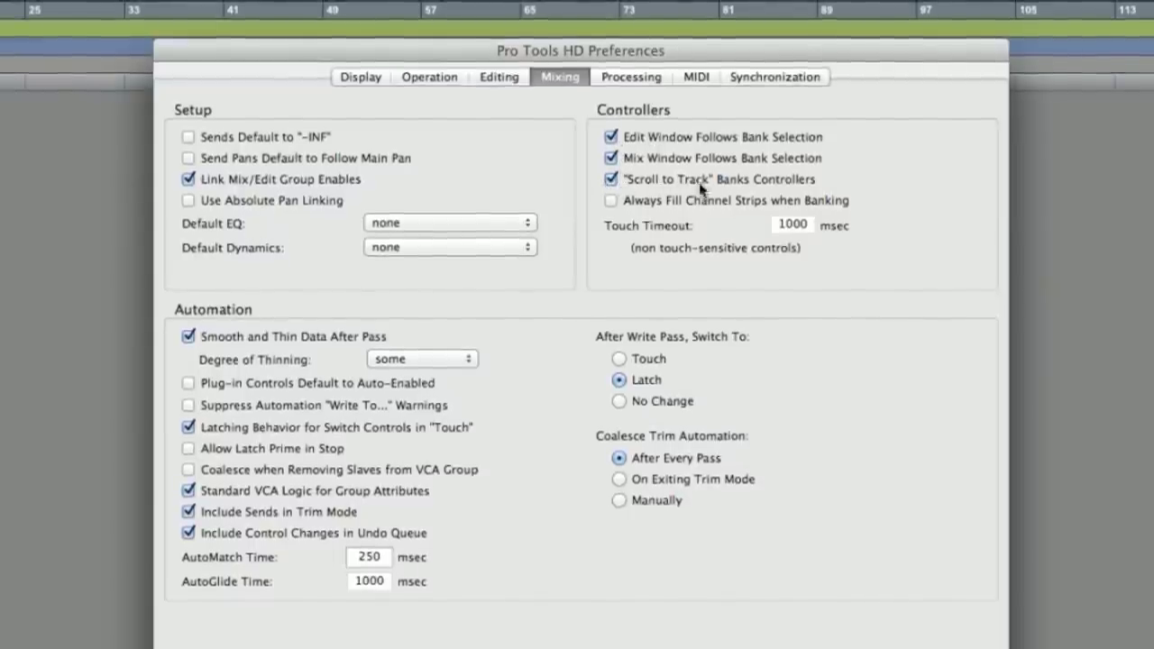
left_click(695, 79)
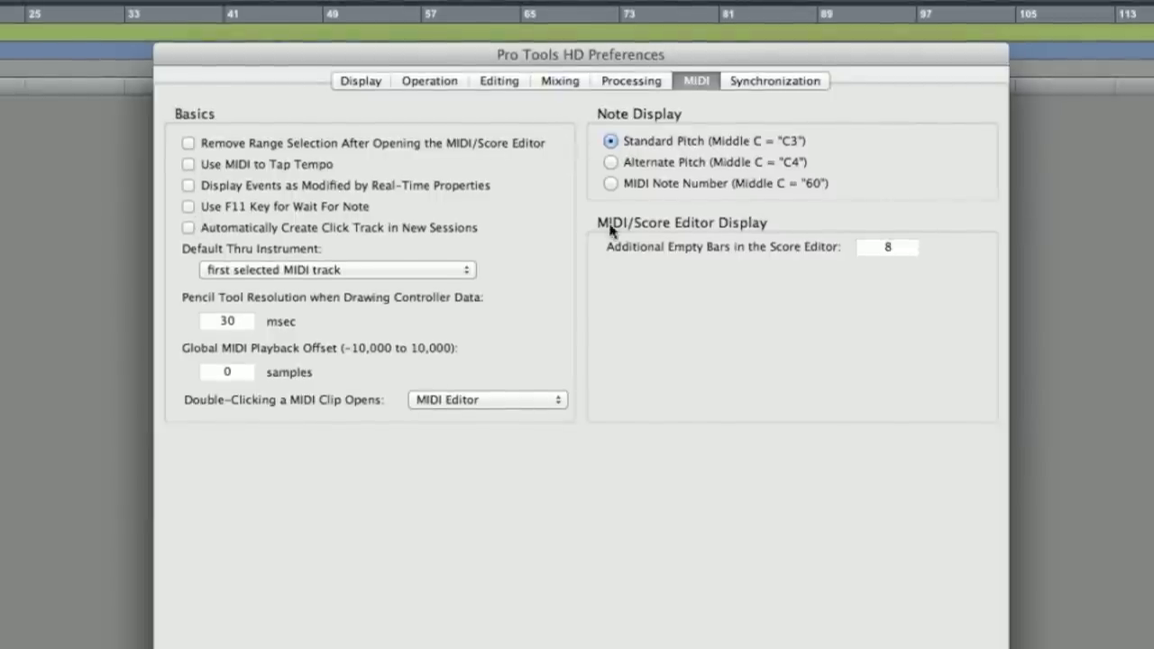
left_click(758, 81)
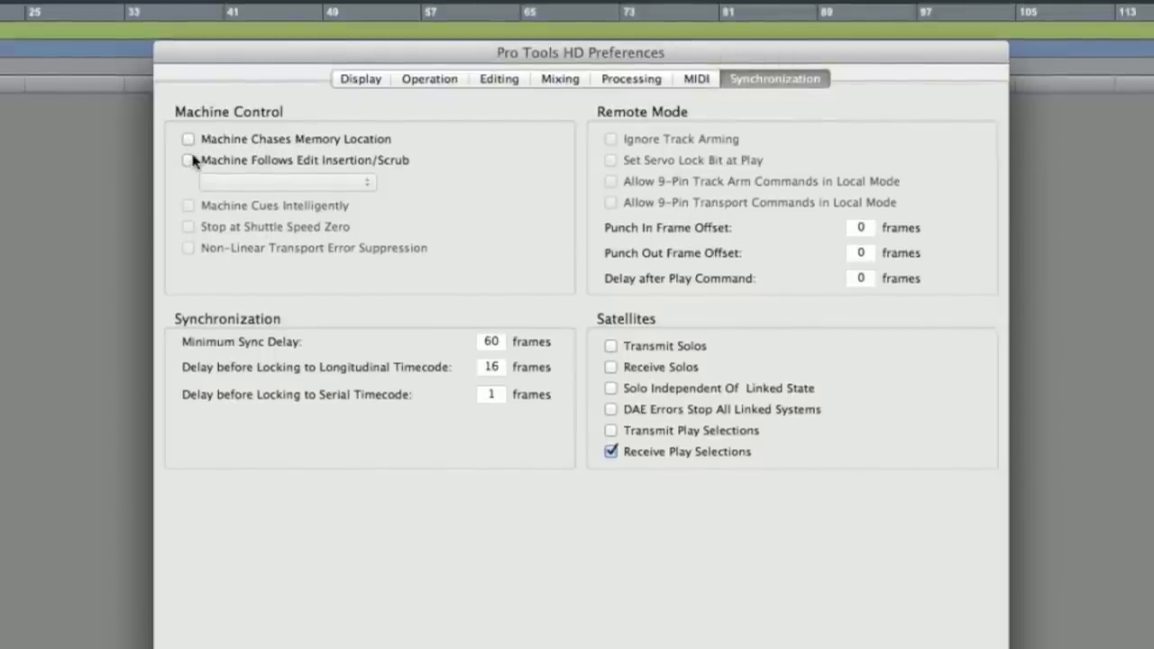
left_click(441, 80)
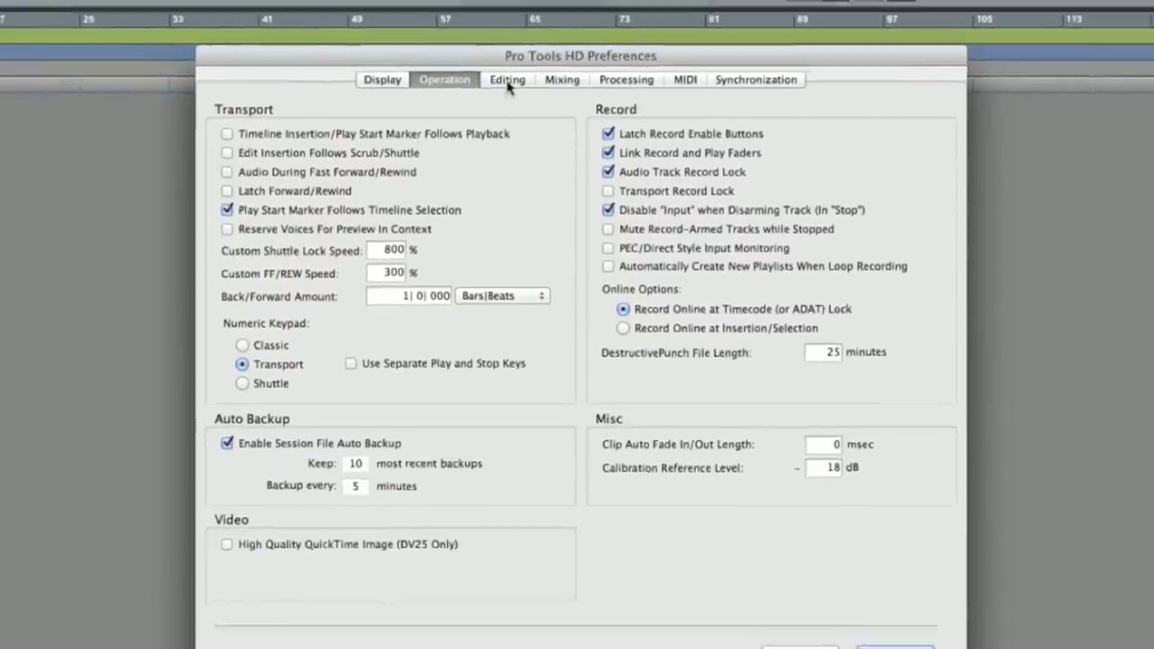
left_click(814, 517)
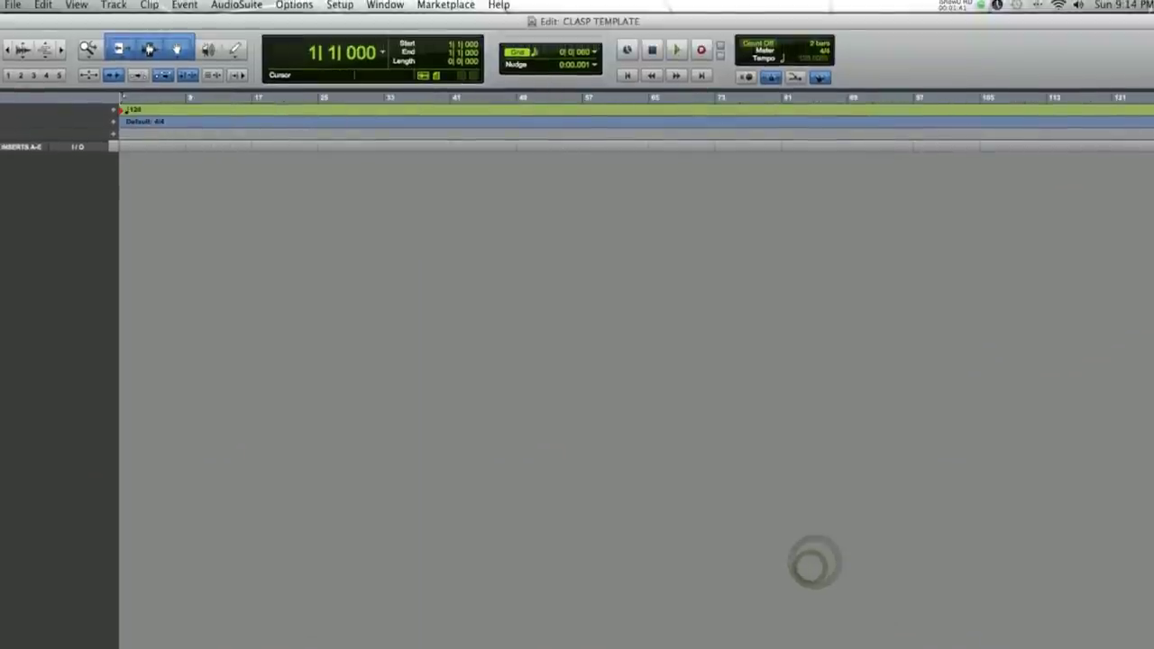
In Playback Engine, set the Delay Compensation Engine to Short and confirm
left_click(339, 5)
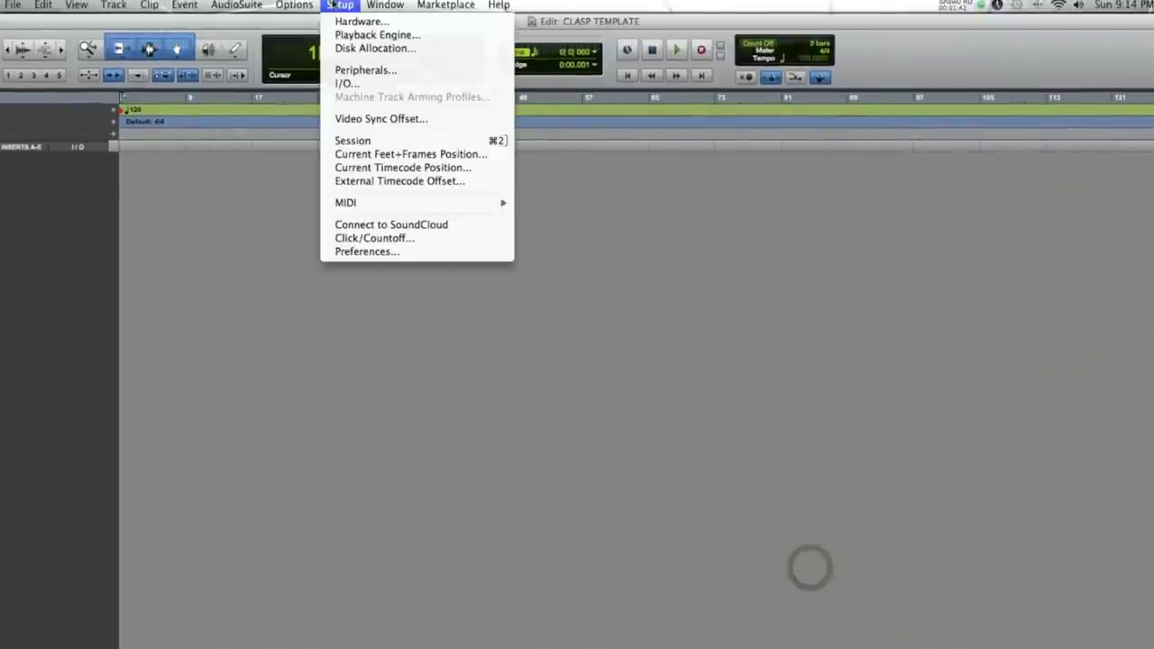
left_click(352, 36)
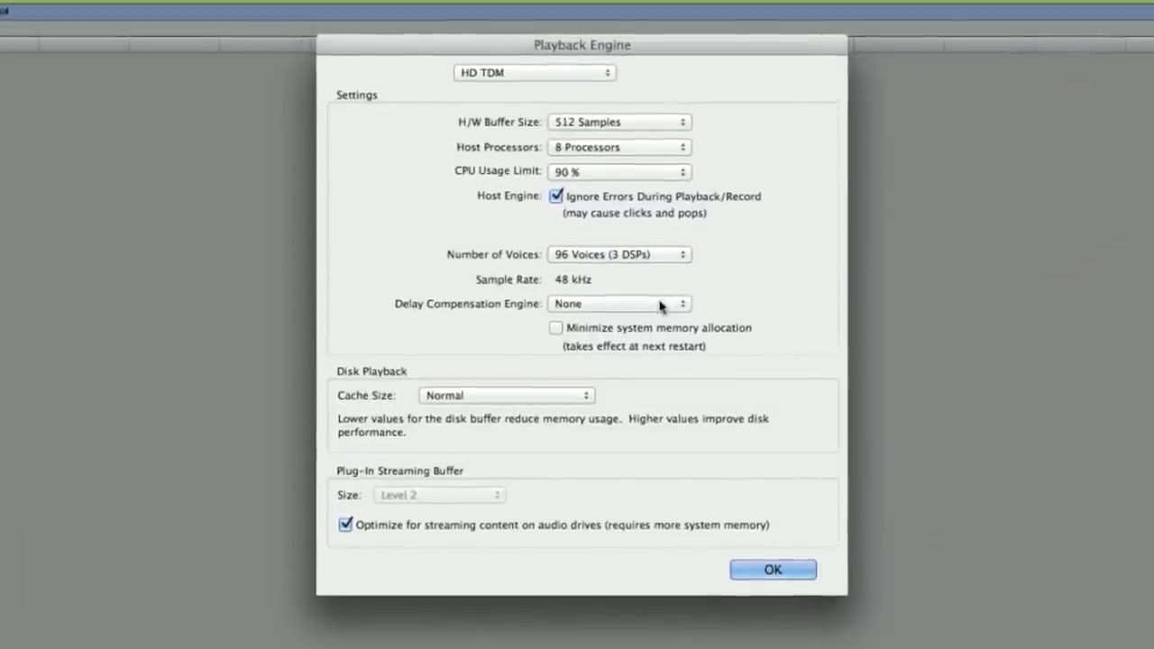
left_click(658, 307)
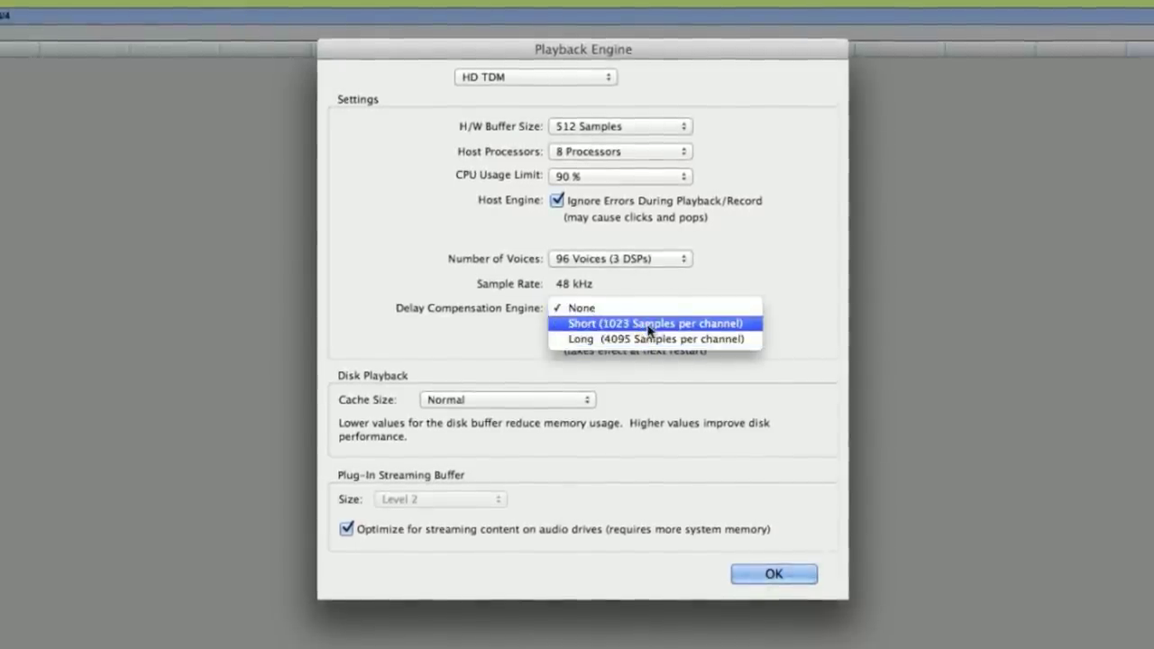
left_click(649, 322)
left_click(643, 323)
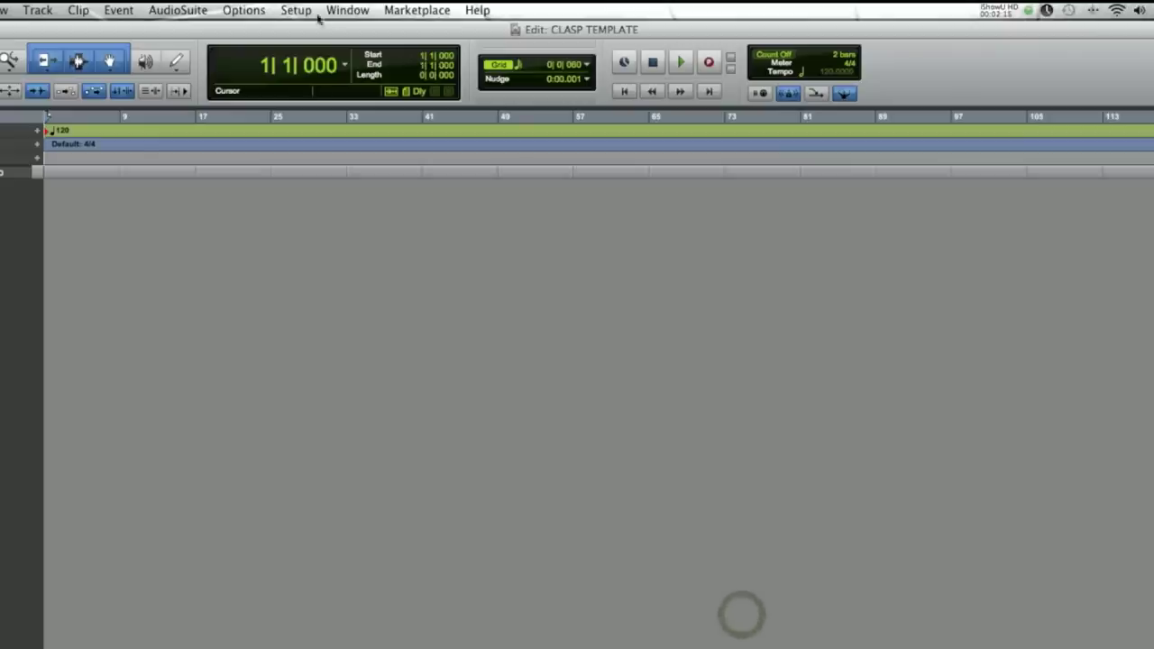
left_click(295, 10)
In Peripherals, make controller #1 a HUI using MIDISPORT 2x2 Port B for receive and send
left_click(326, 86)
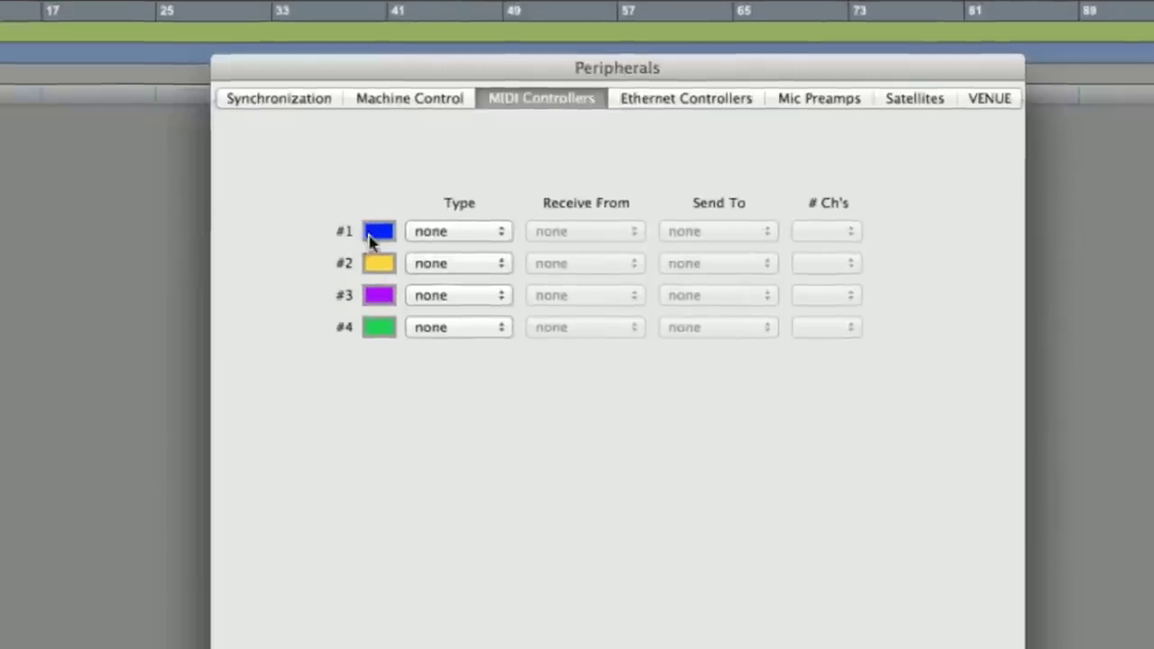
left_click(423, 235)
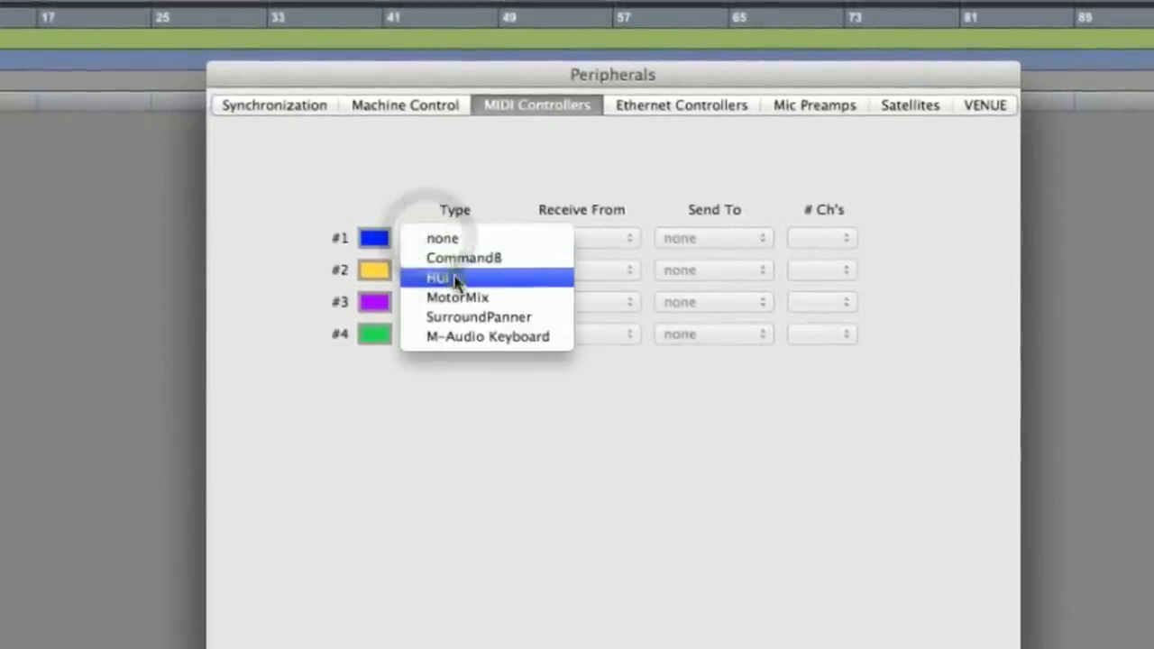
left_click(455, 279)
left_click(590, 240)
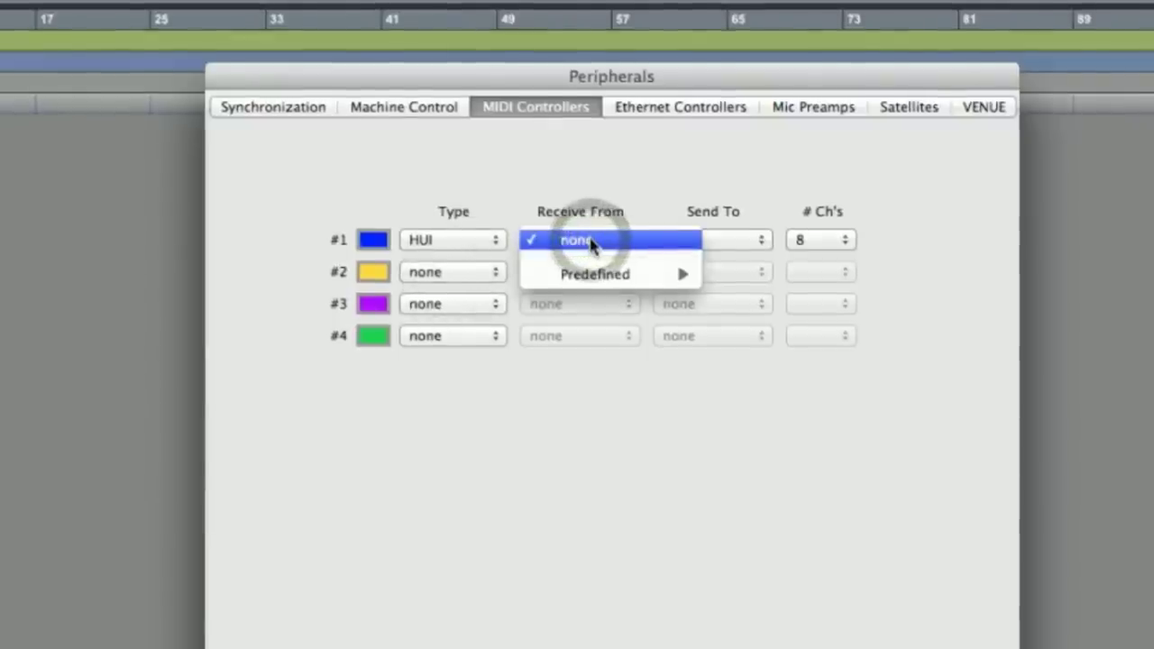
mouse_move(617, 270)
left_click(775, 296)
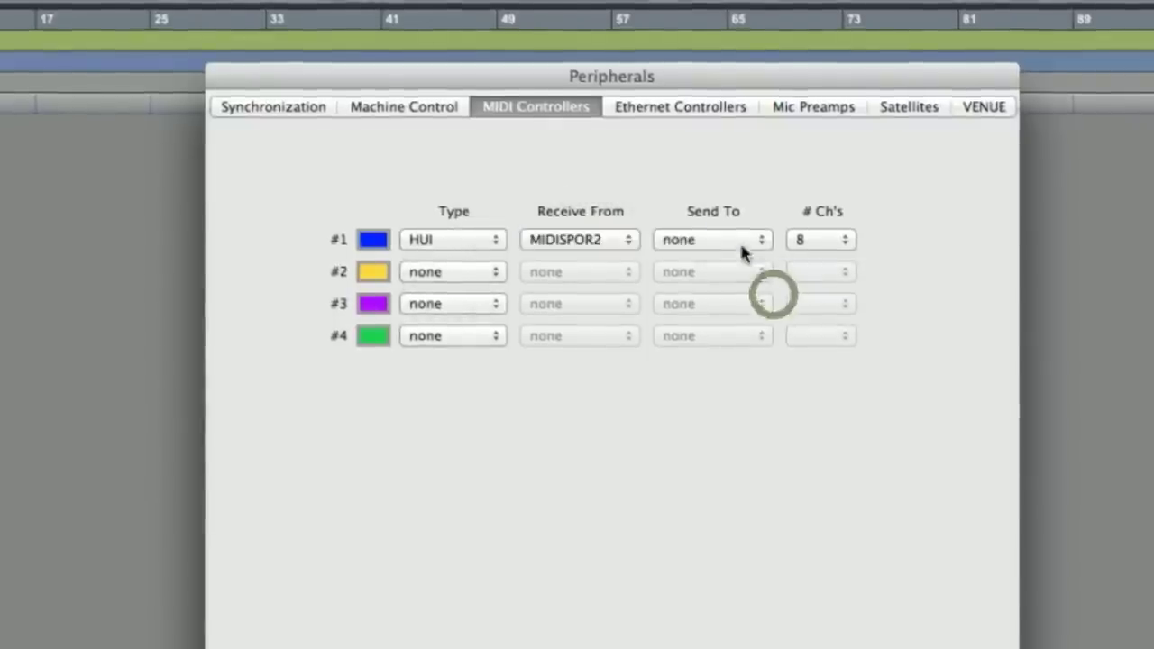
left_click(741, 251)
mouse_move(742, 266)
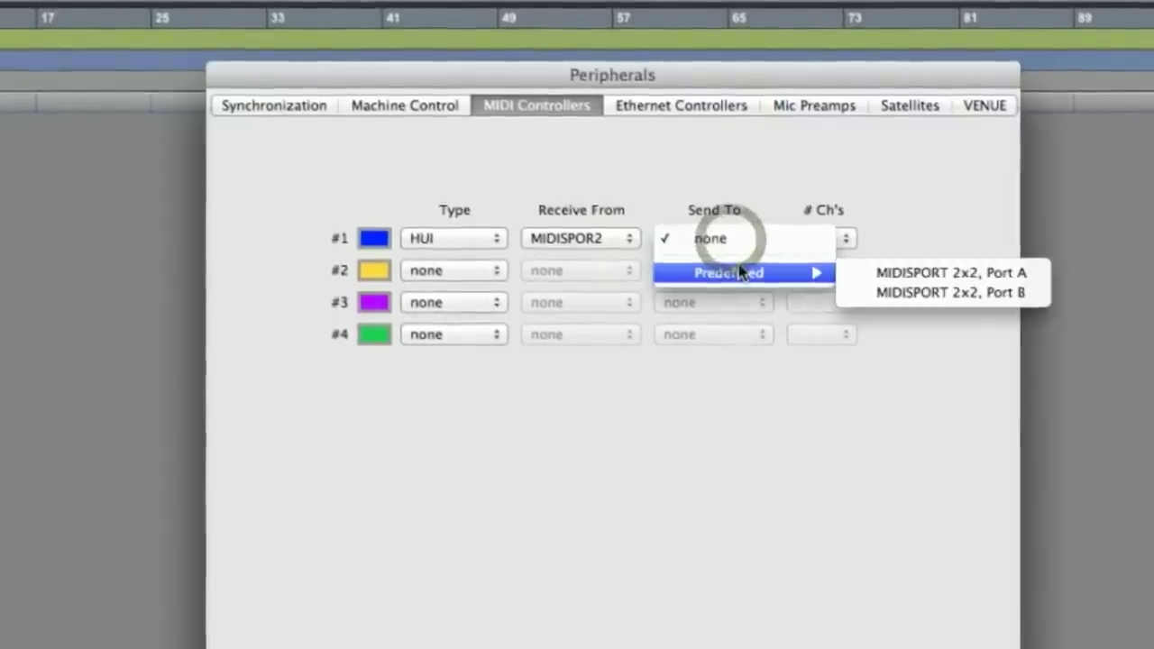
left_click(881, 292)
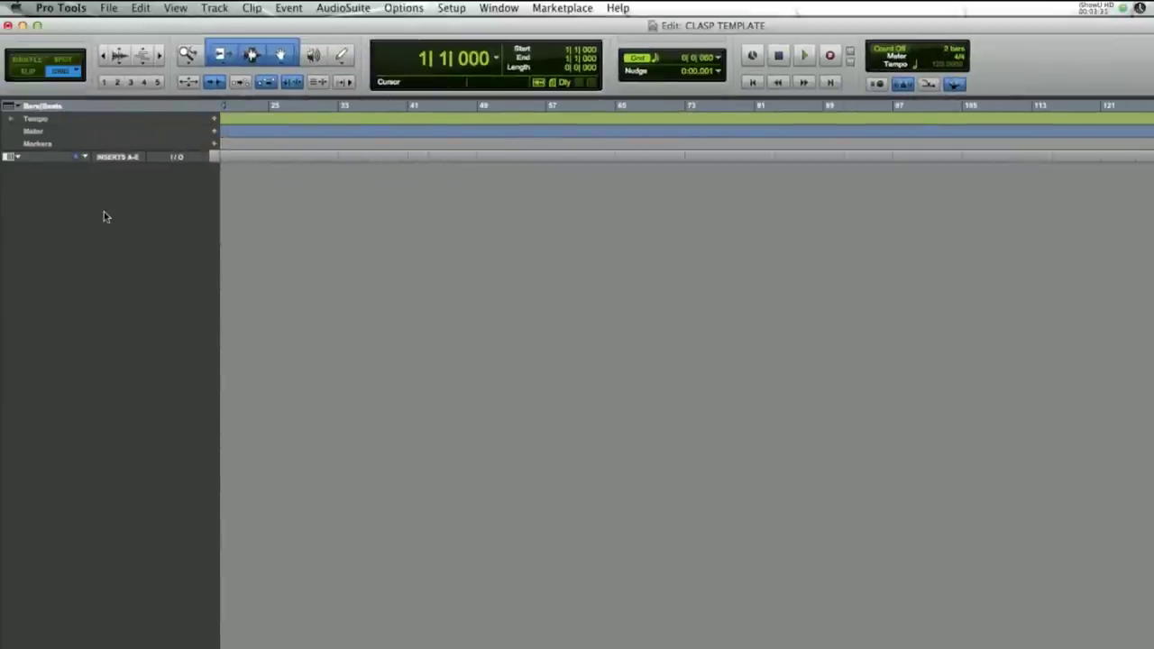
Add 24 mono audio tracks, then put Endless Analog CLASP Remote (mono) on Audio 1's insert A
key("super+shift+n")
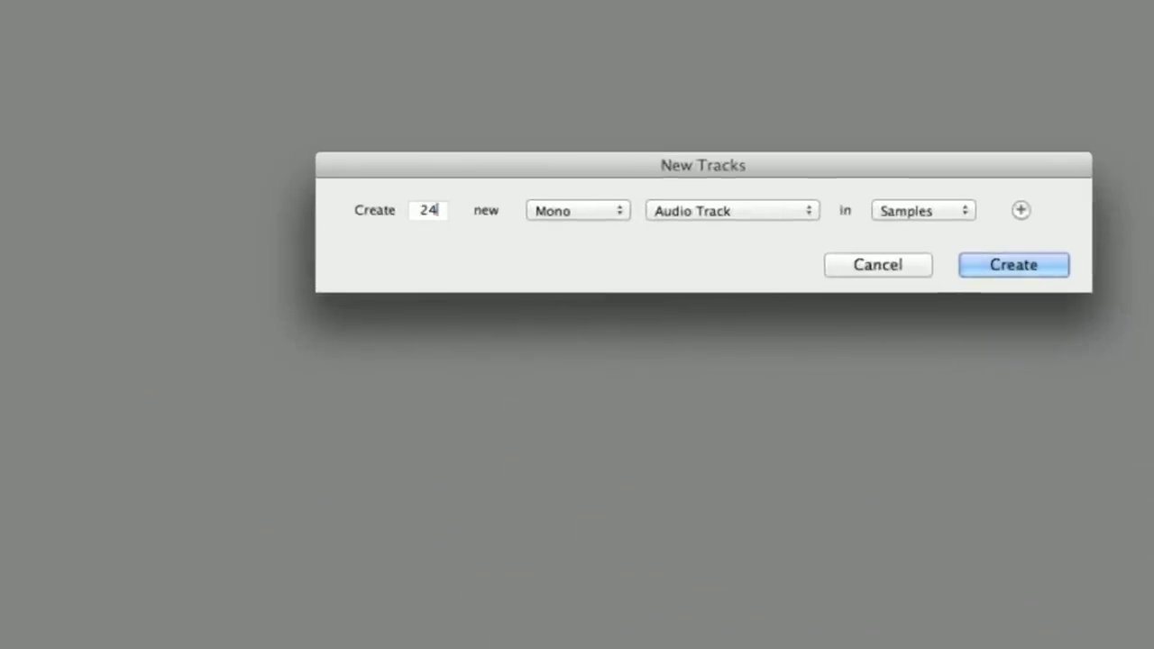
key("Return")
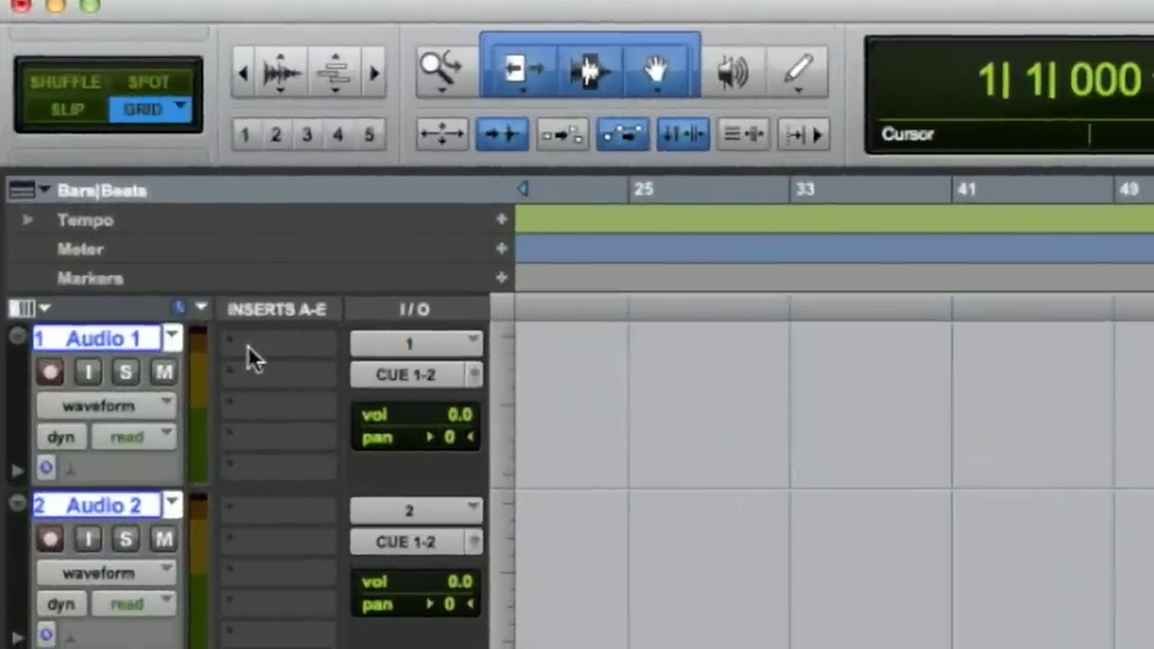
left_click(251, 358)
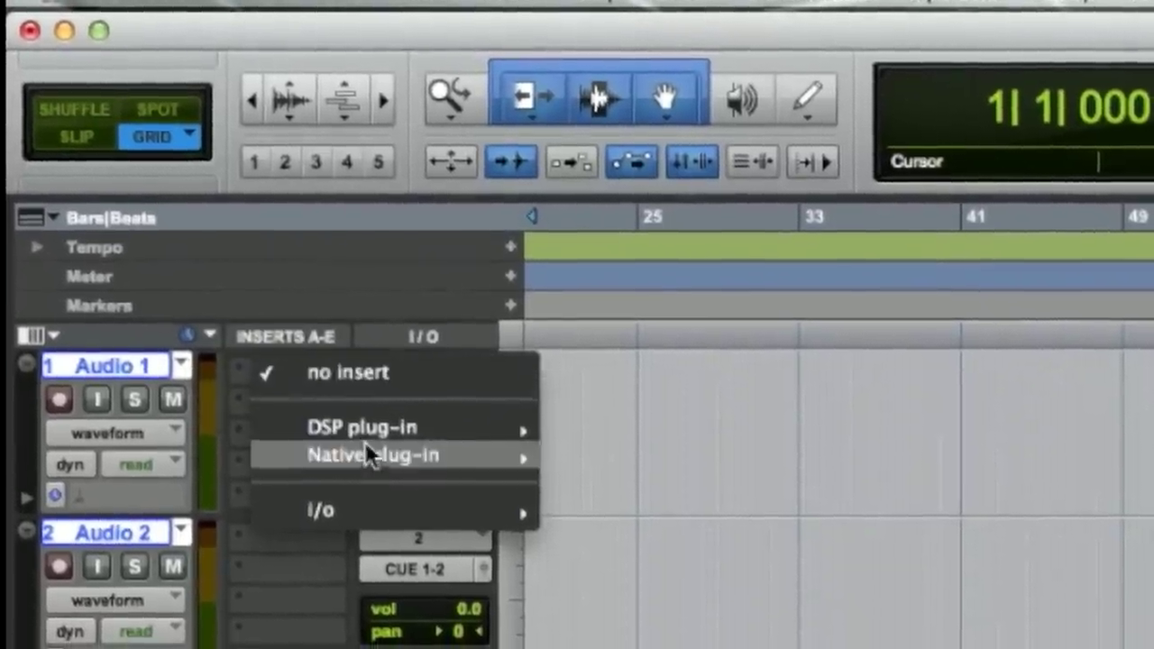
mouse_move(370, 462)
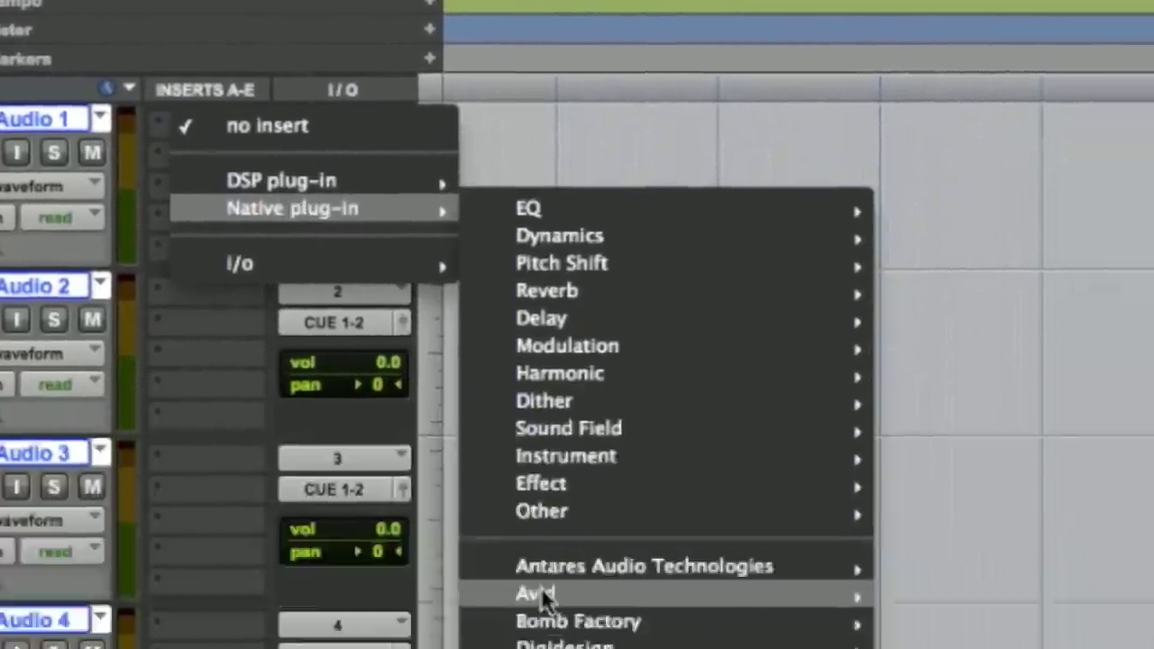
mouse_move(535, 456)
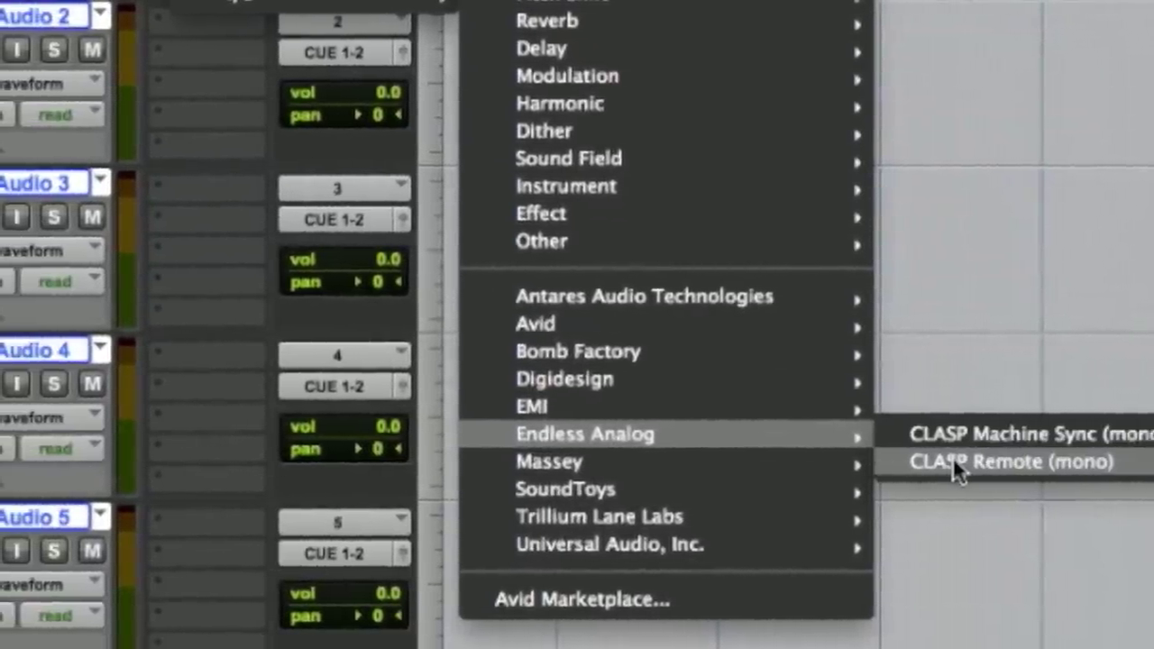
left_click(957, 464)
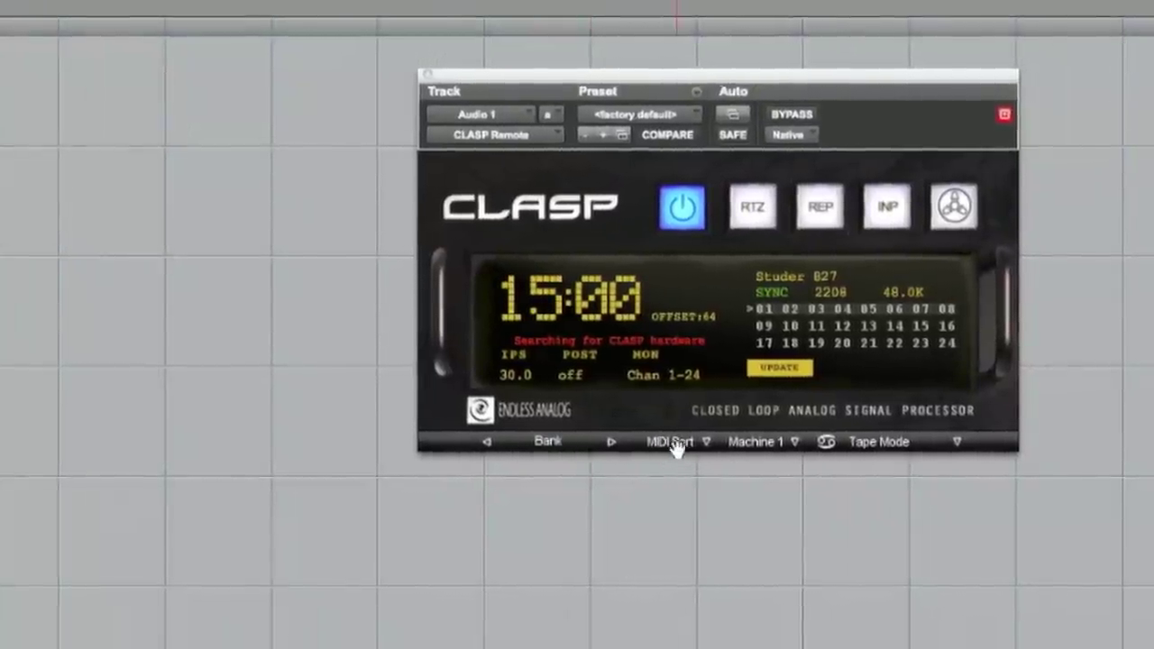
Set the CLASP Remote plug-in's MIDI input and MIDI output both to Port B
left_click(675, 443)
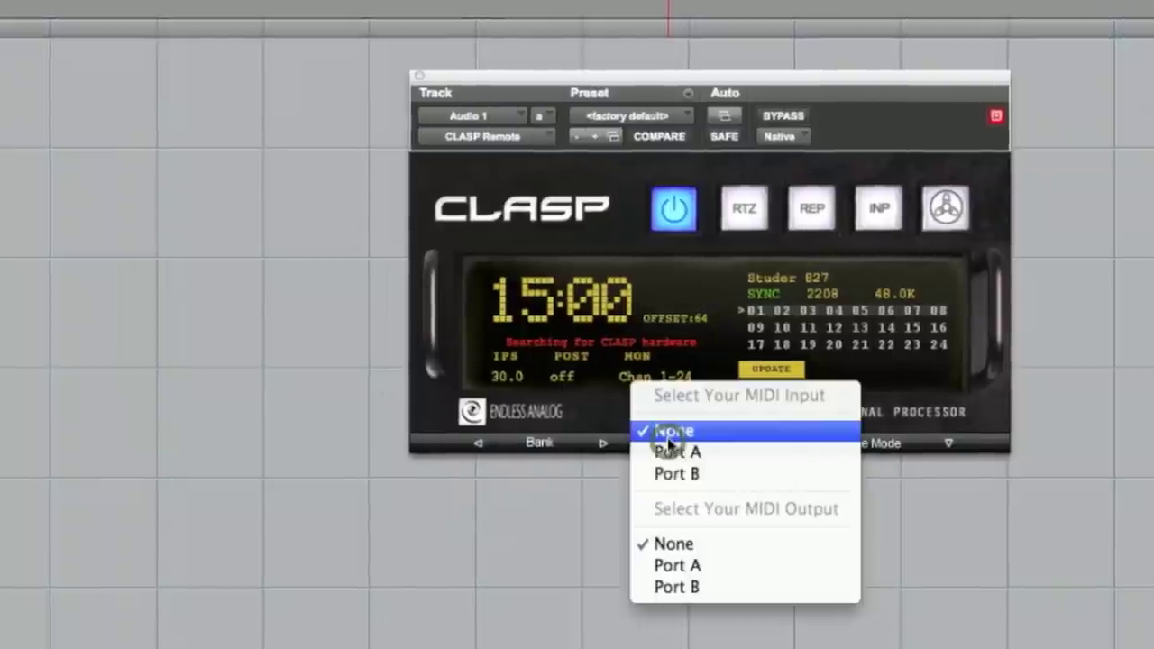
left_click(678, 374)
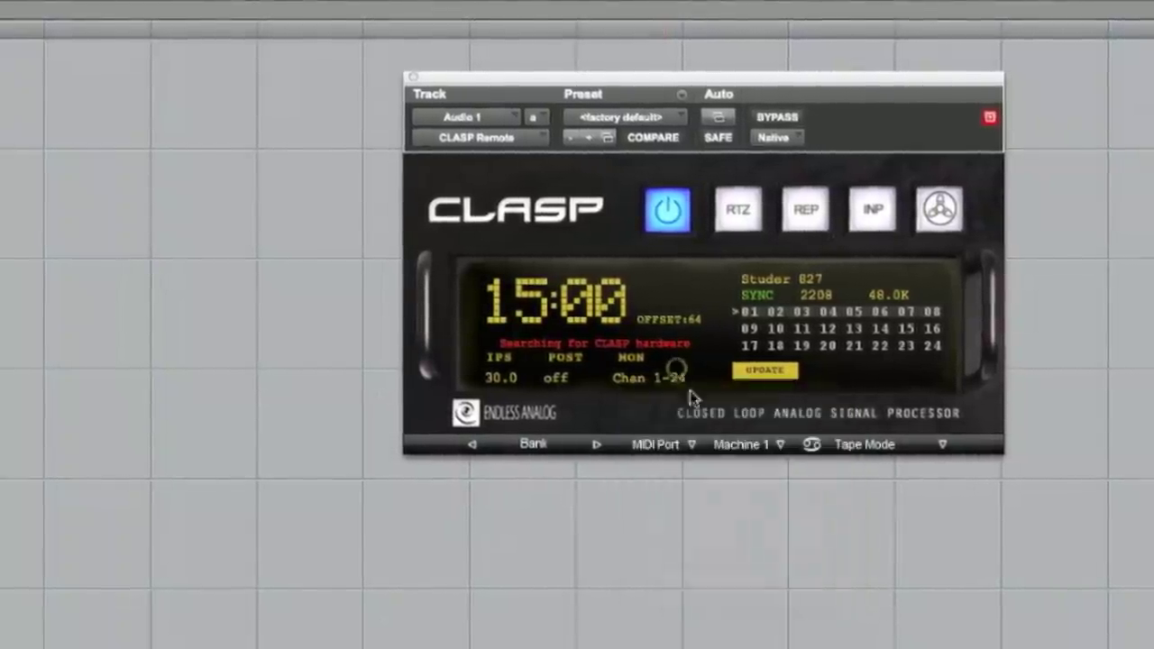
left_click(658, 448)
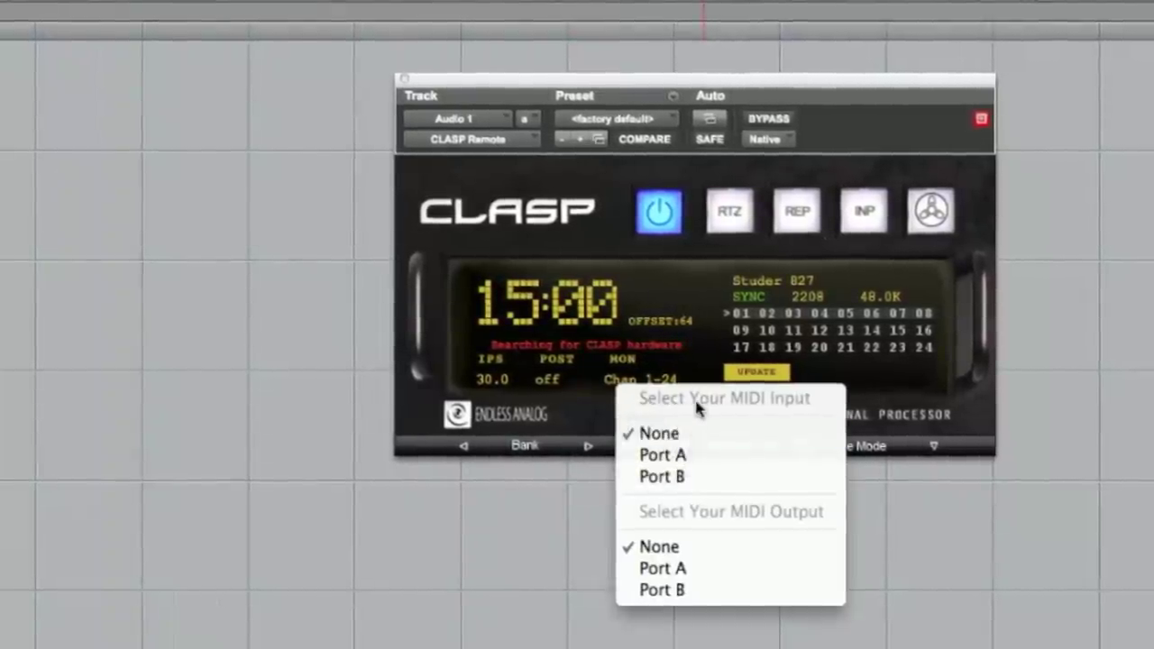
left_click(696, 478)
left_click(649, 451)
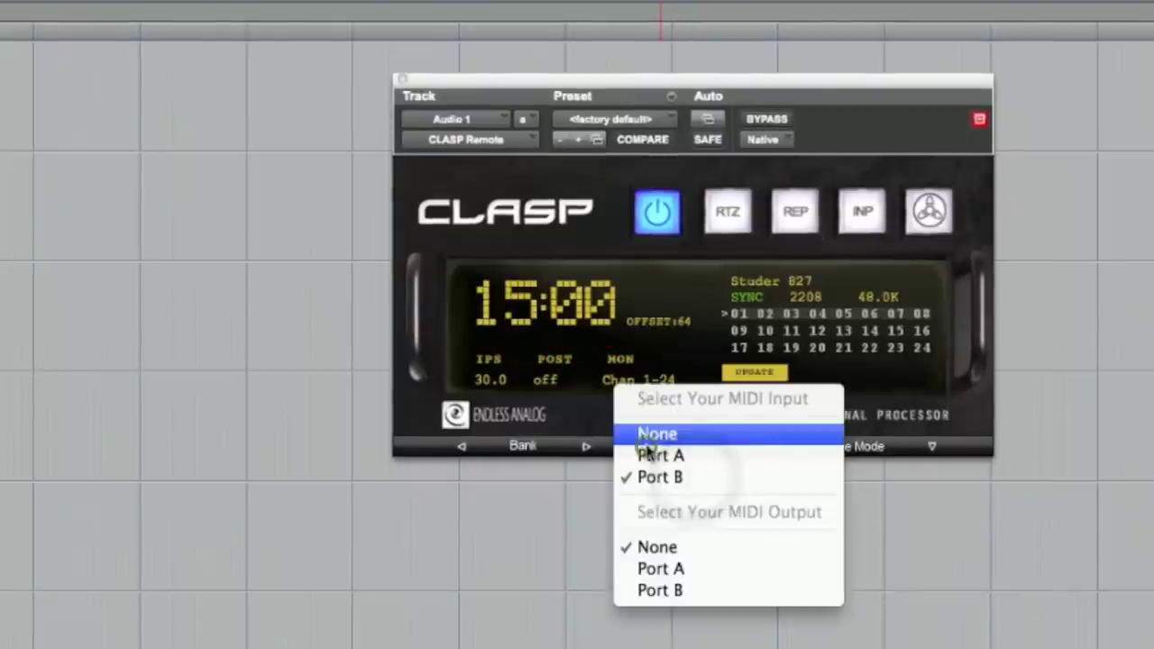
left_click(664, 588)
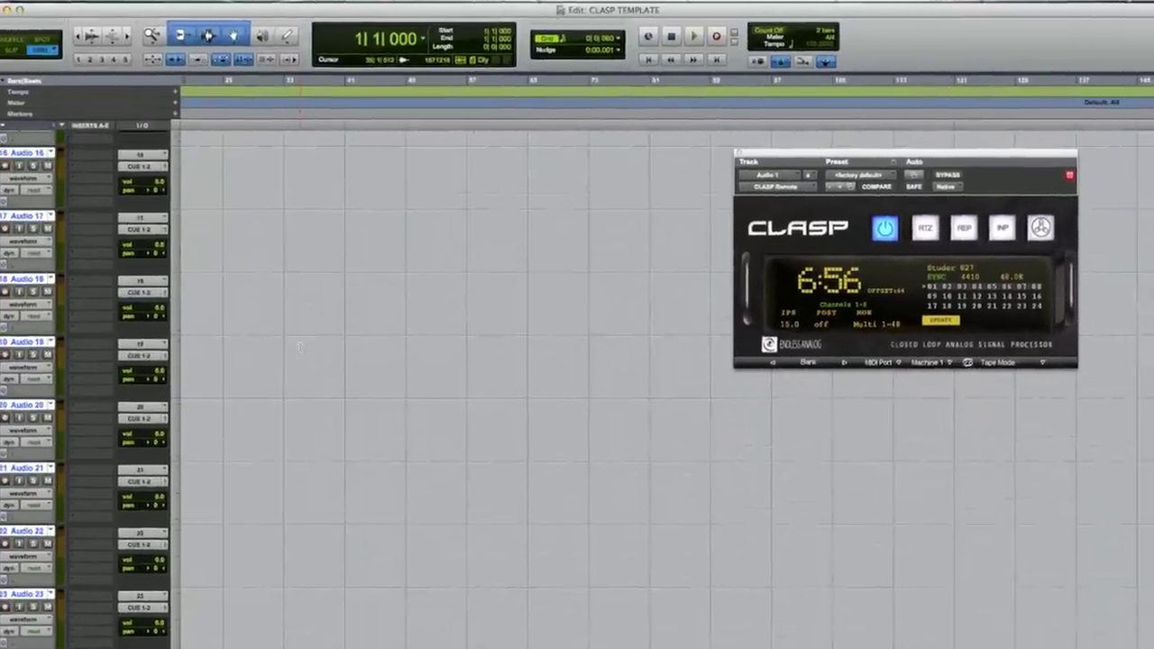
Check in the View menu that Track Number is enabled, then close the menu
left_click(141, 0)
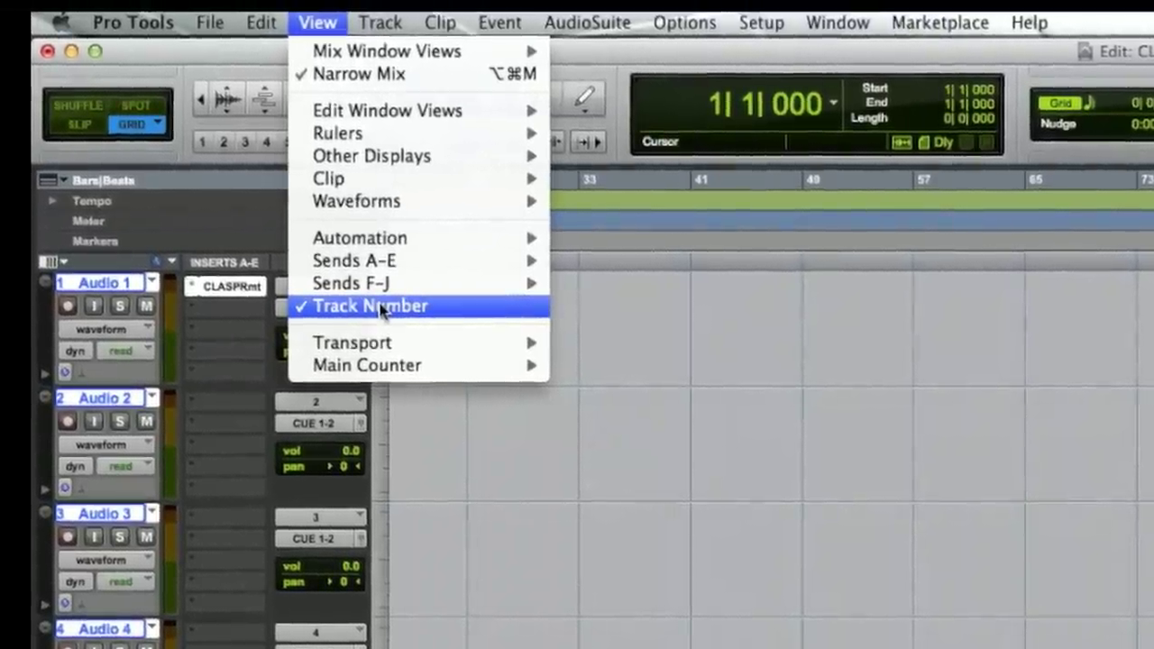
key("Escape")
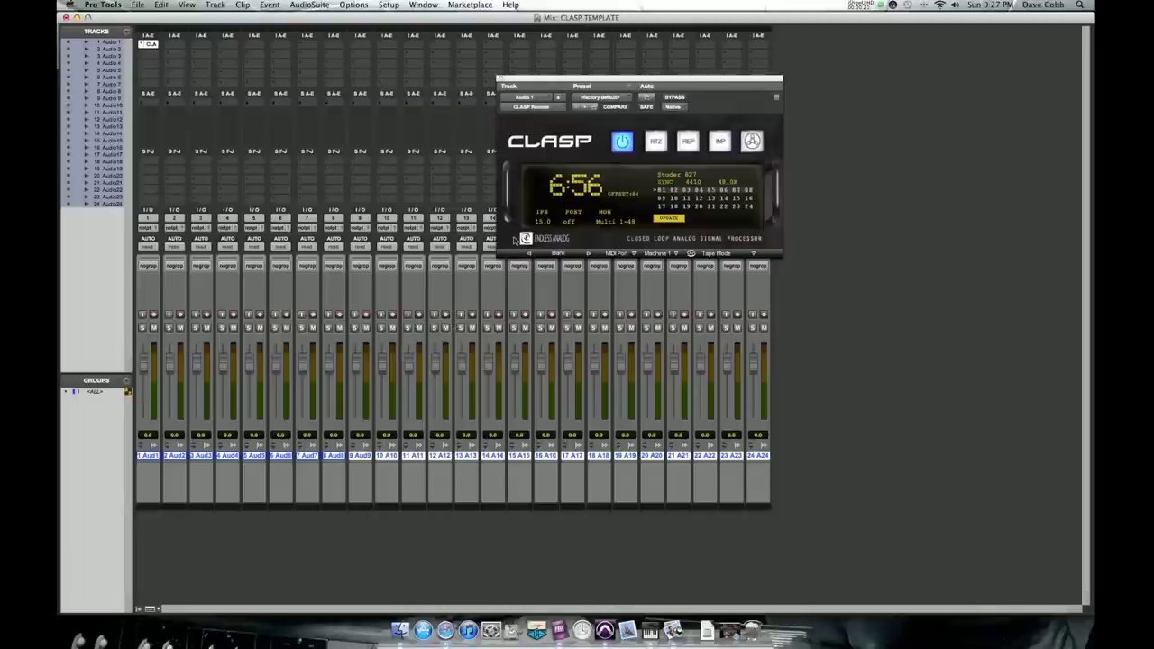
Move the CLASP Remote window up and cascade the track outputs to APOGEE AP1–AP24
left_click_drag(603, 81, 612, 26)
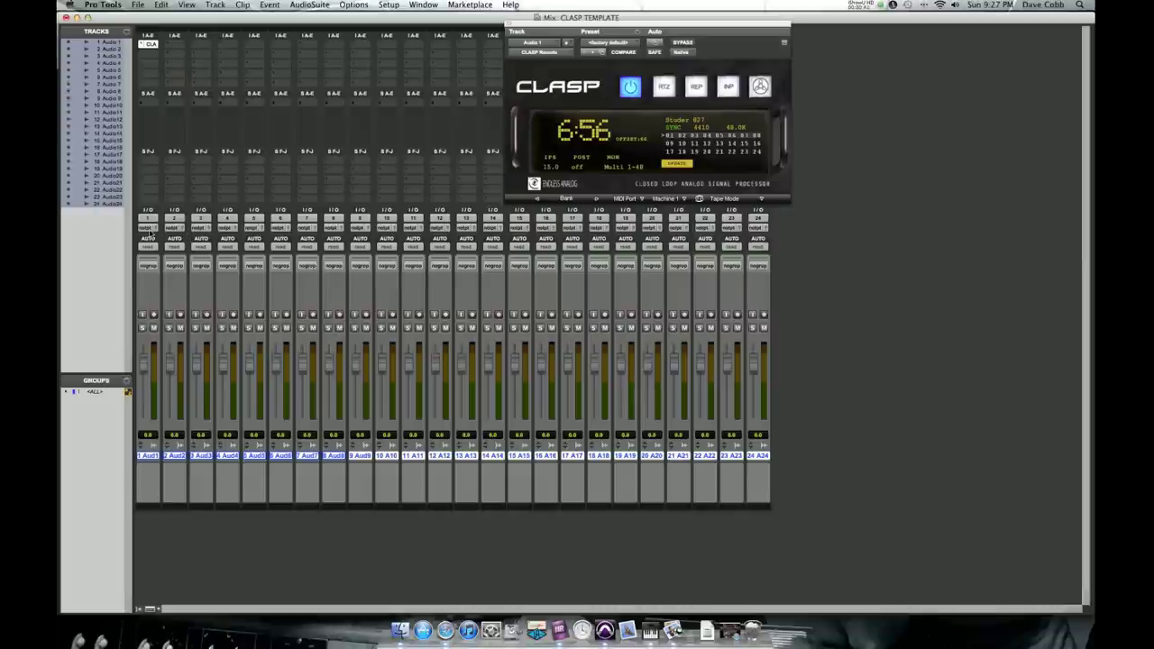
left_click(147, 228)
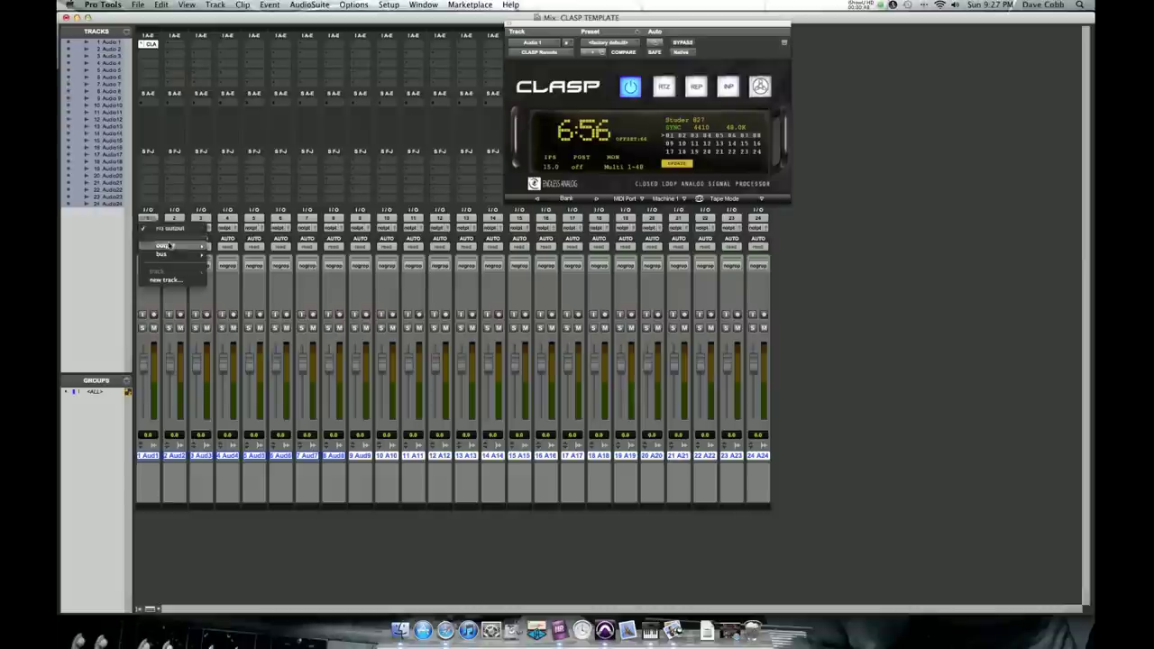
mouse_move(168, 252)
left_click(257, 256, "alt+super")
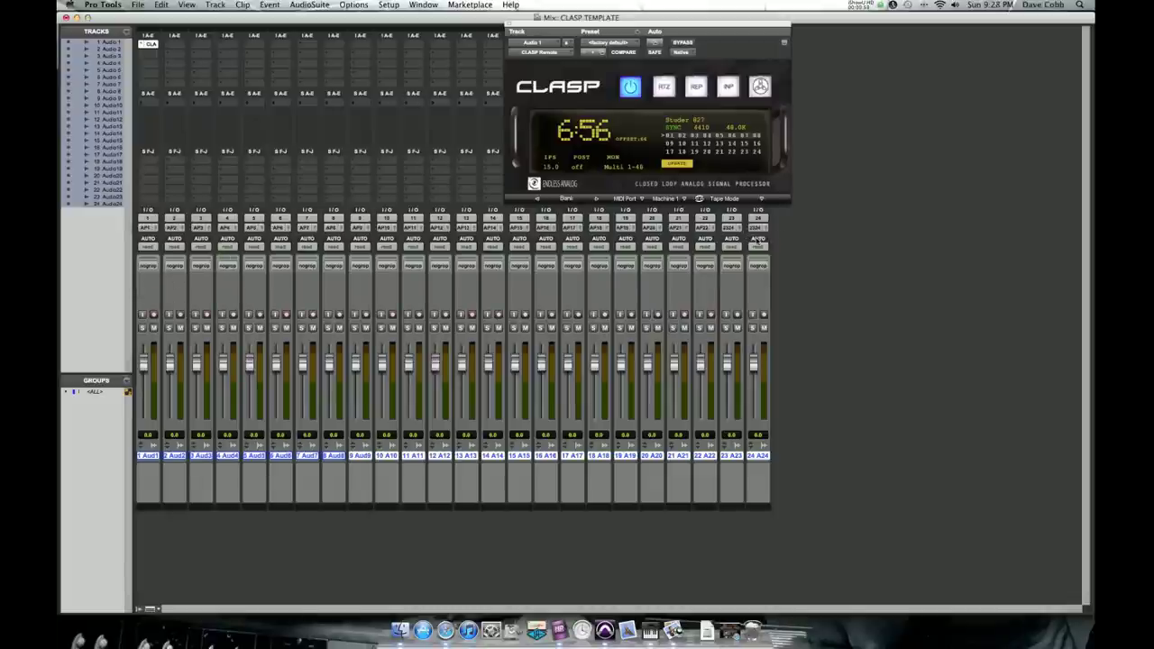
left_click(757, 455, "super")
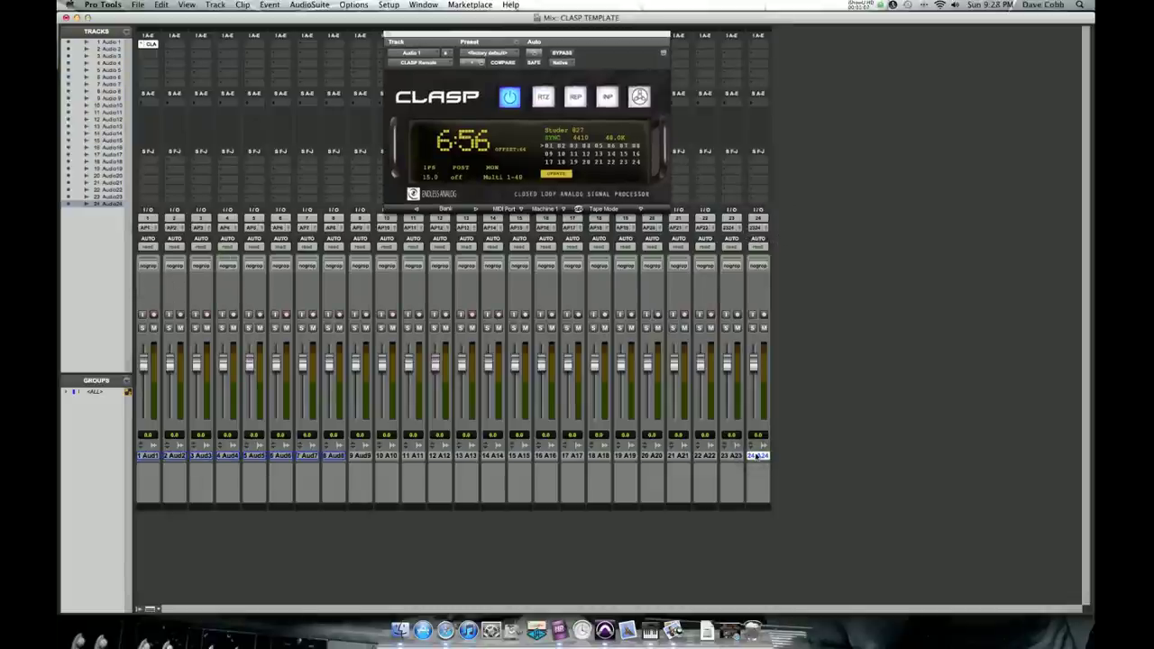
Create a mono Master Fader after track 24 with a CLASP Machine Sync insert
key("shift+super+n")
left_click(600, 219)
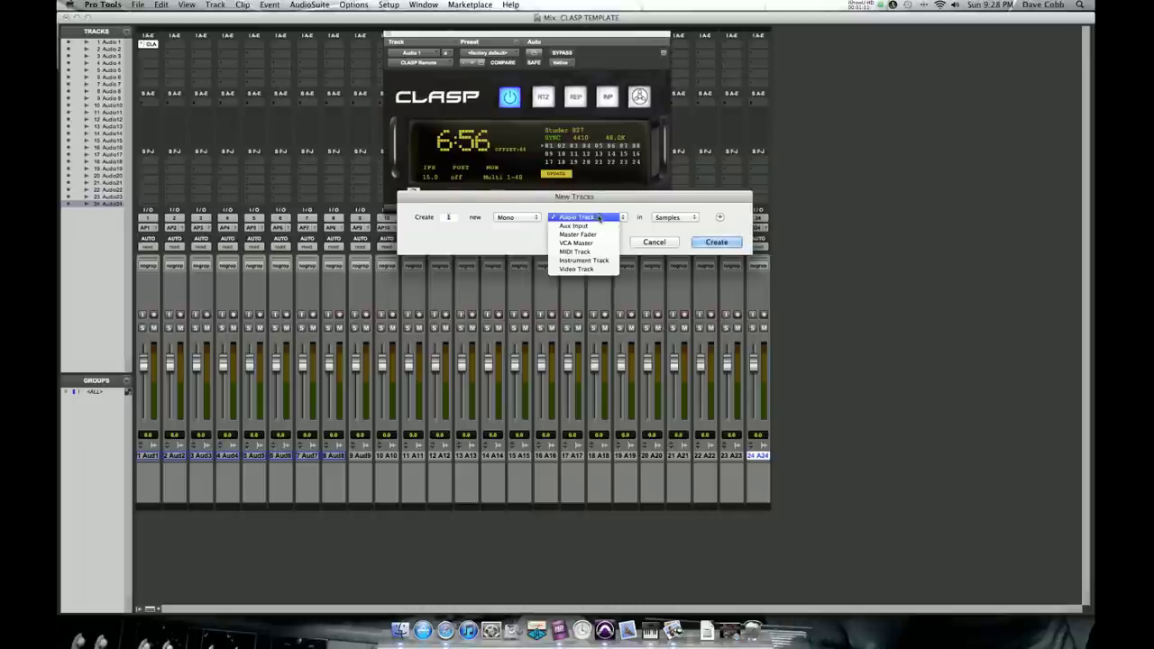
left_click(588, 233)
left_click(738, 241)
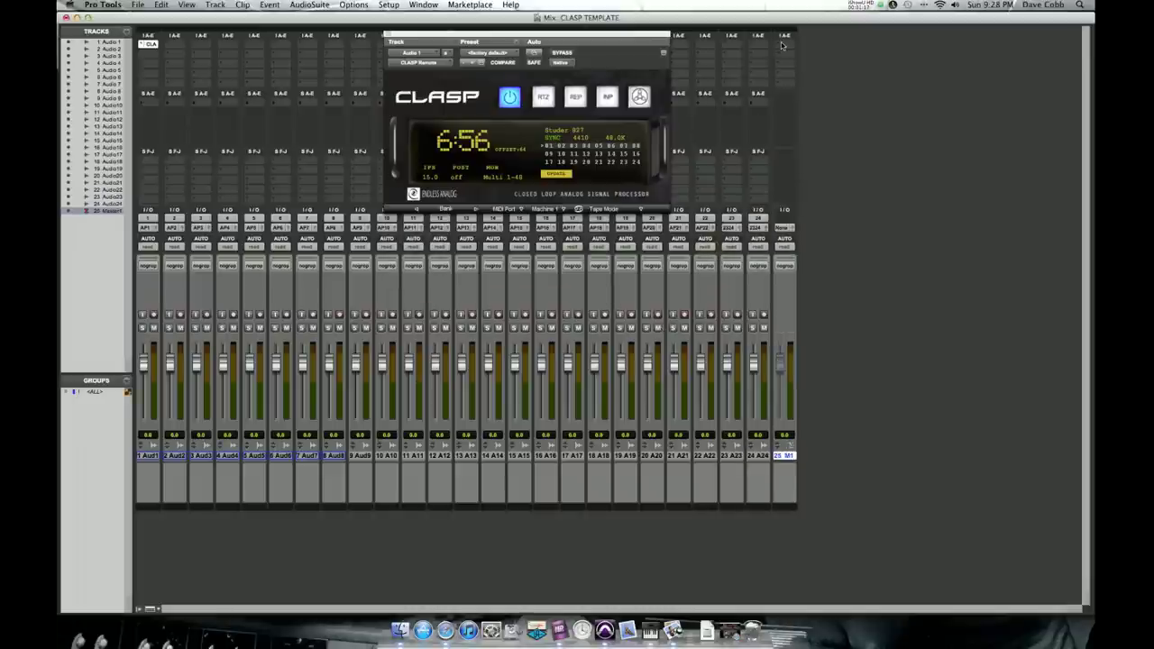
mouse_move(820, 71)
mouse_move(910, 226)
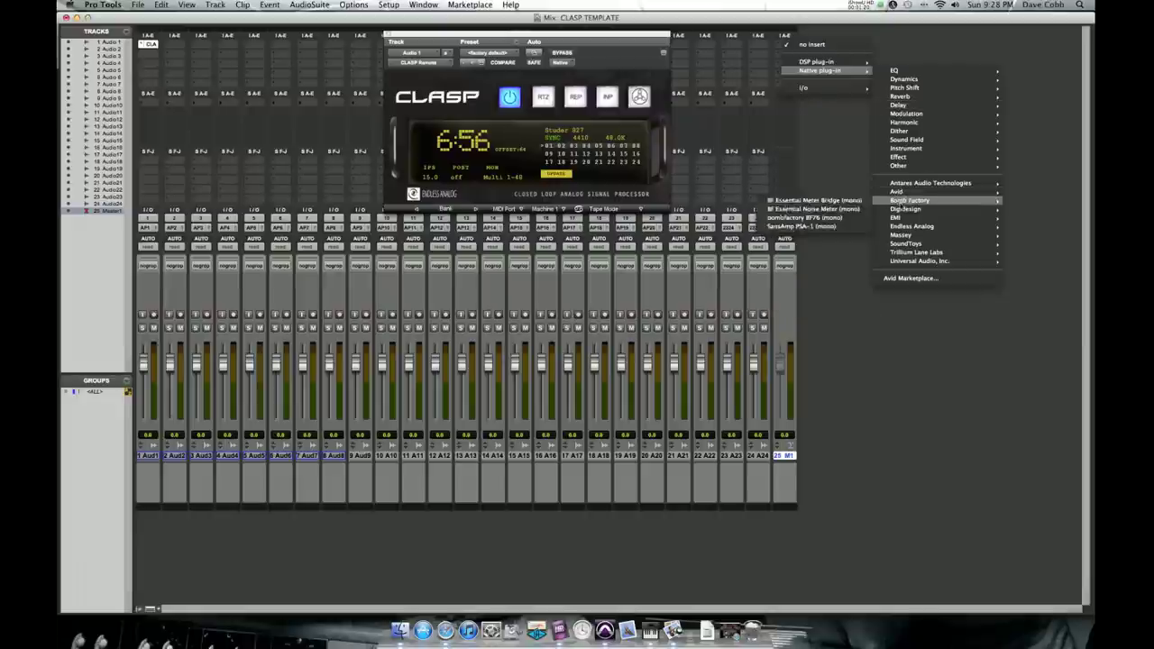
left_click(843, 228)
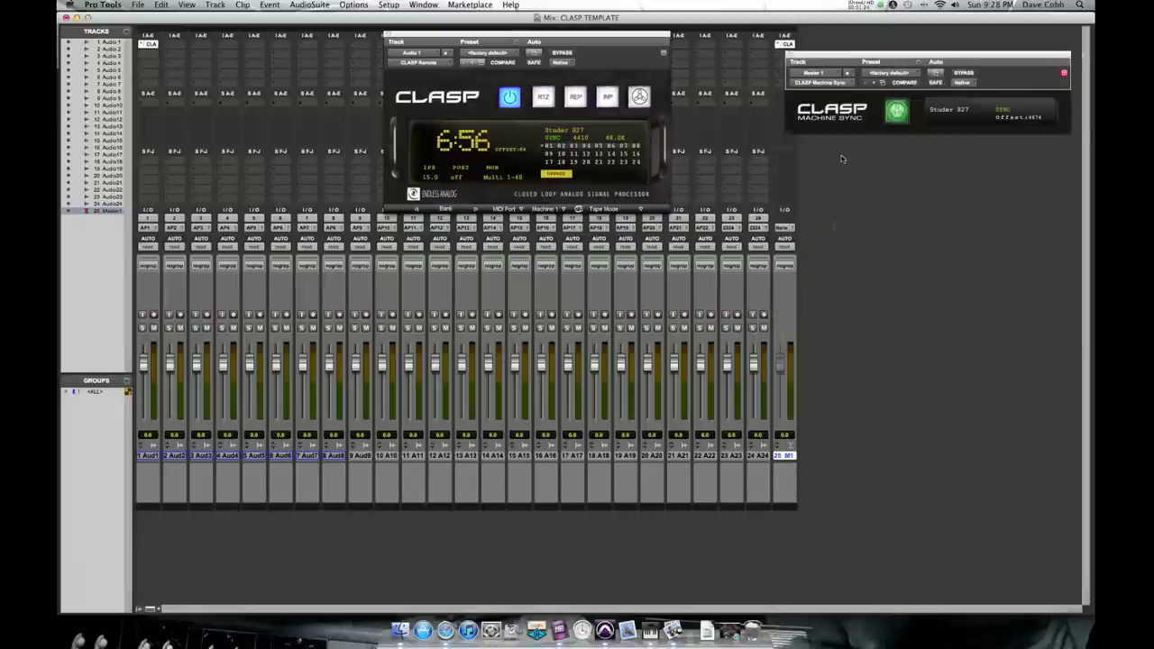
left_click_drag(909, 58, 891, 57)
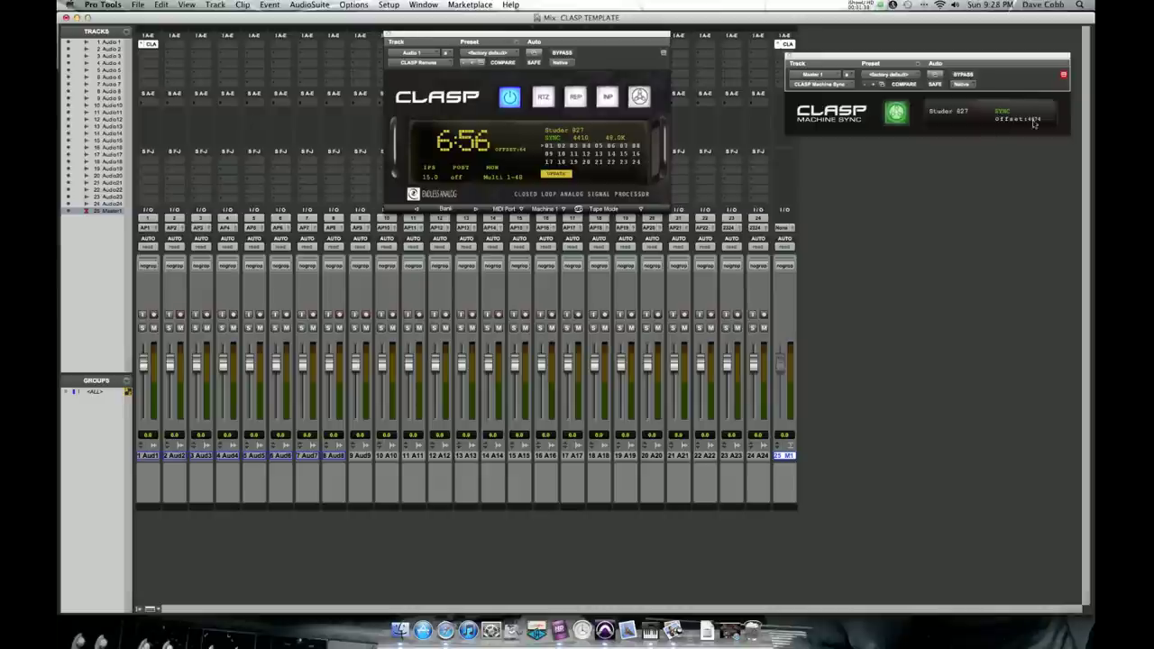
left_click_drag(979, 64, 993, 74)
left_click(803, 68)
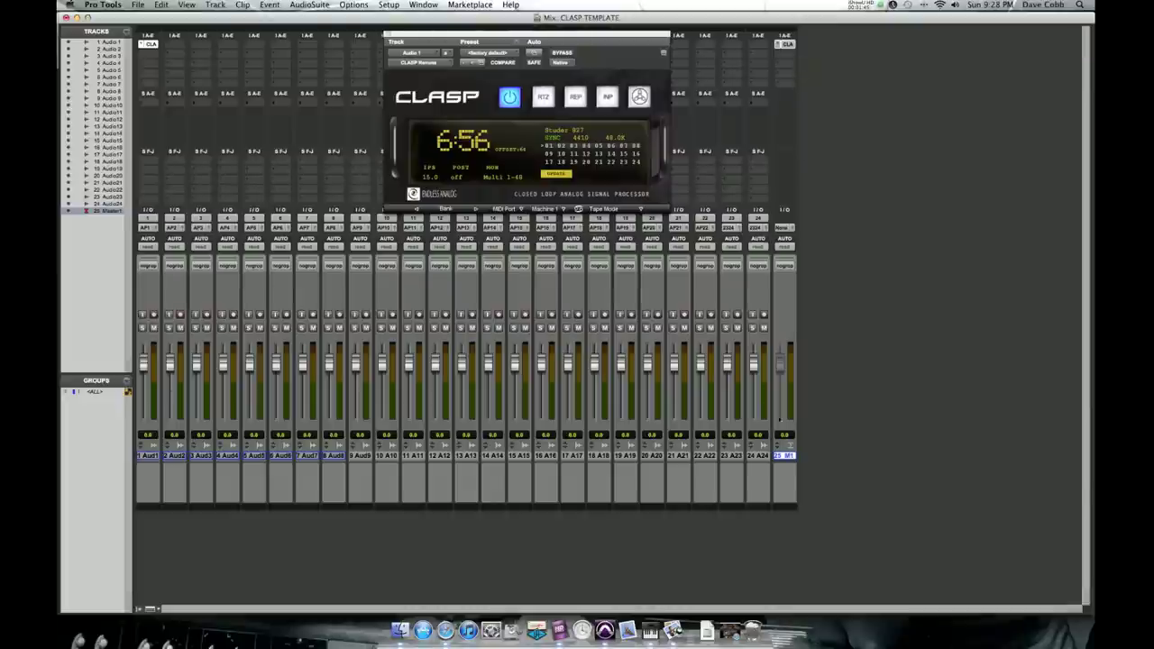
Duplicate the master fader 23 times
right_click(788, 458)
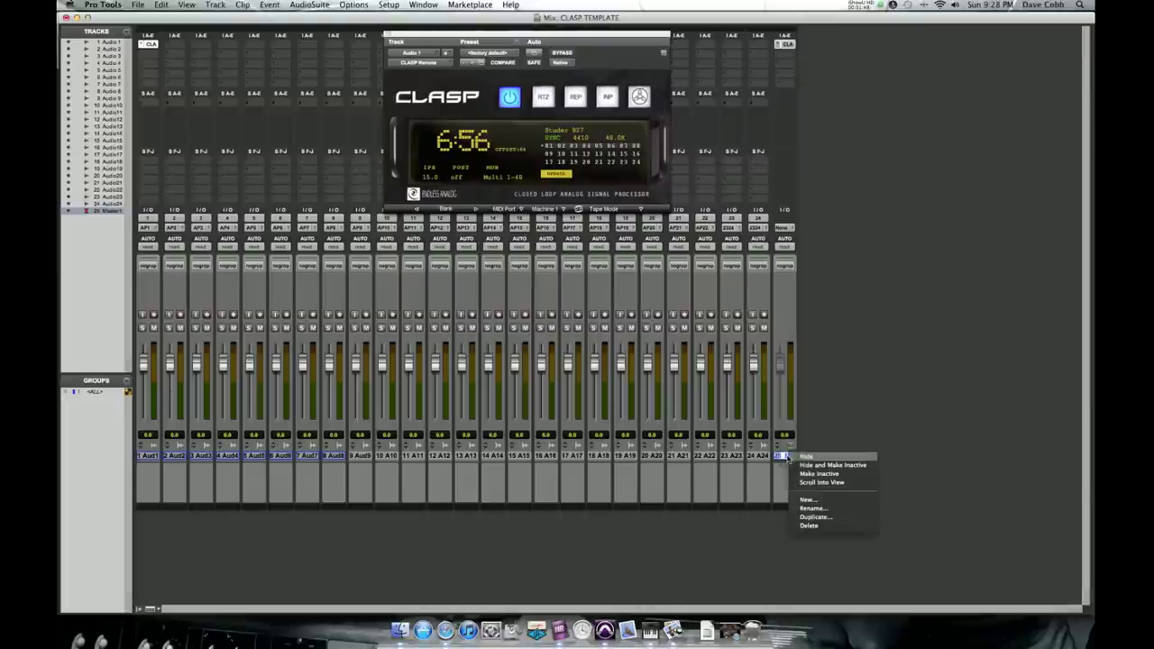
left_click(814, 516)
type("23")
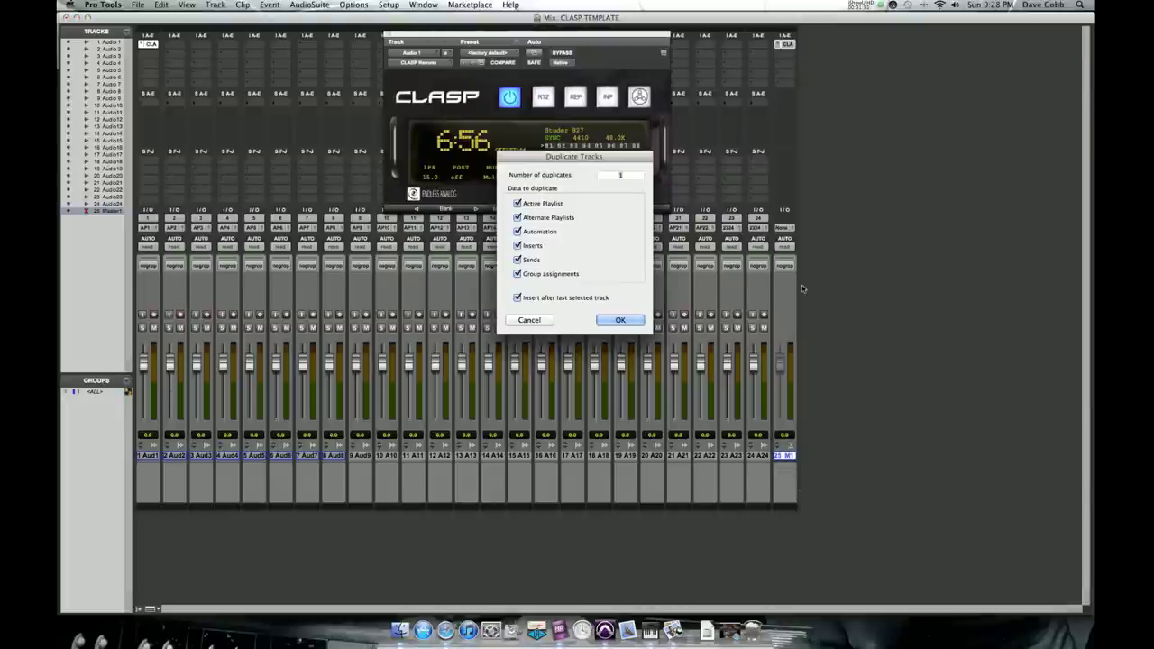
key("Return")
left_click_drag(551, 38, 277, 43)
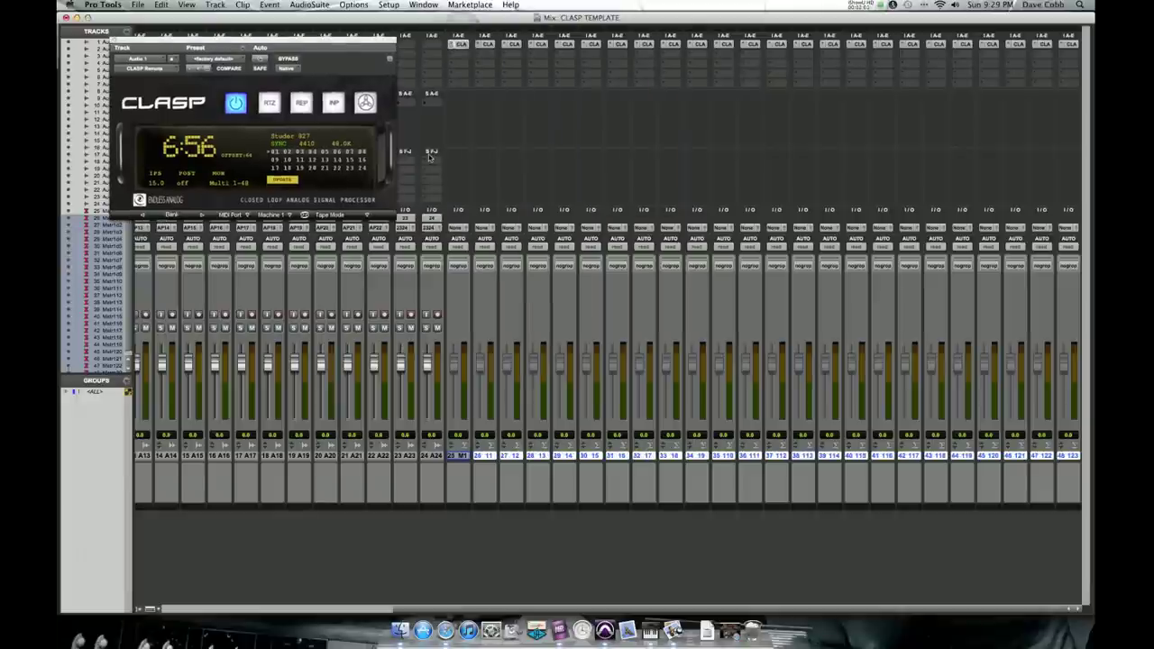
Route master faders 25–30 to APOGEE outputs 1 through 6
left_click(457, 228)
mouse_move(502, 245)
left_click(541, 247)
left_click(484, 228)
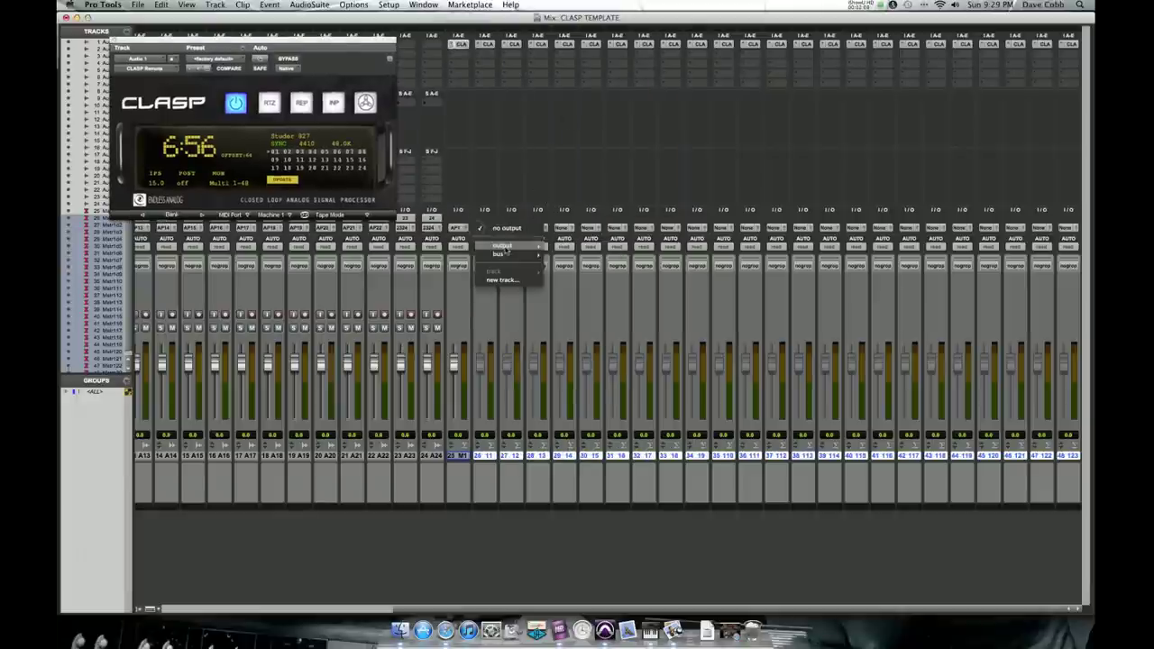
left_click(577, 256)
left_click(509, 228)
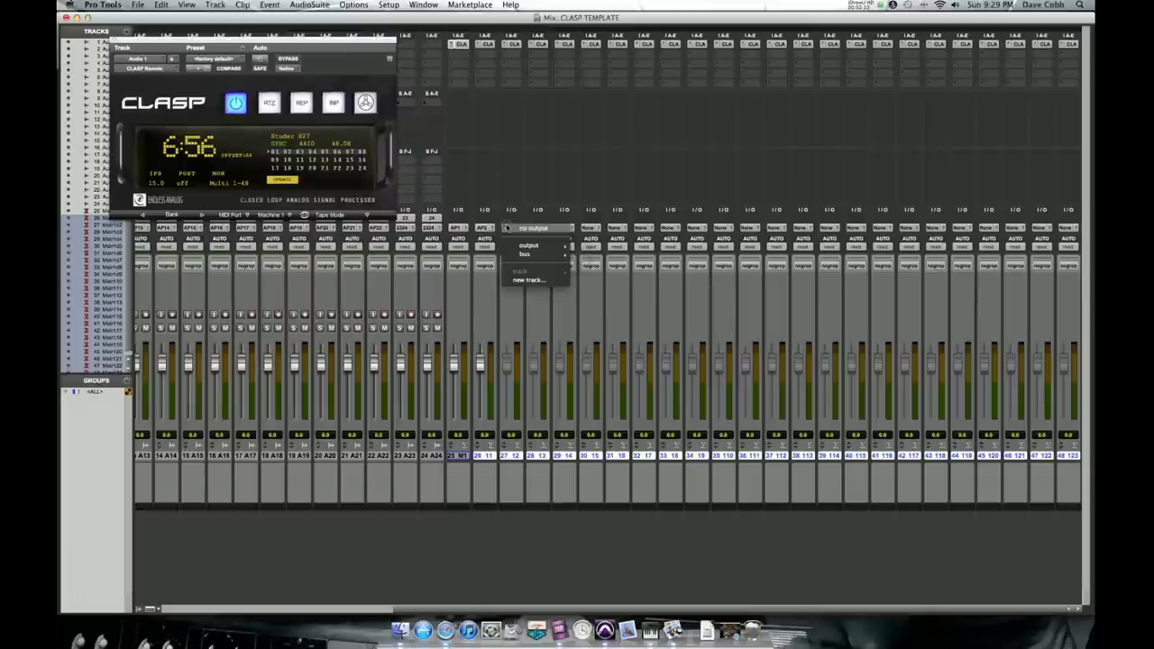
left_click(598, 257)
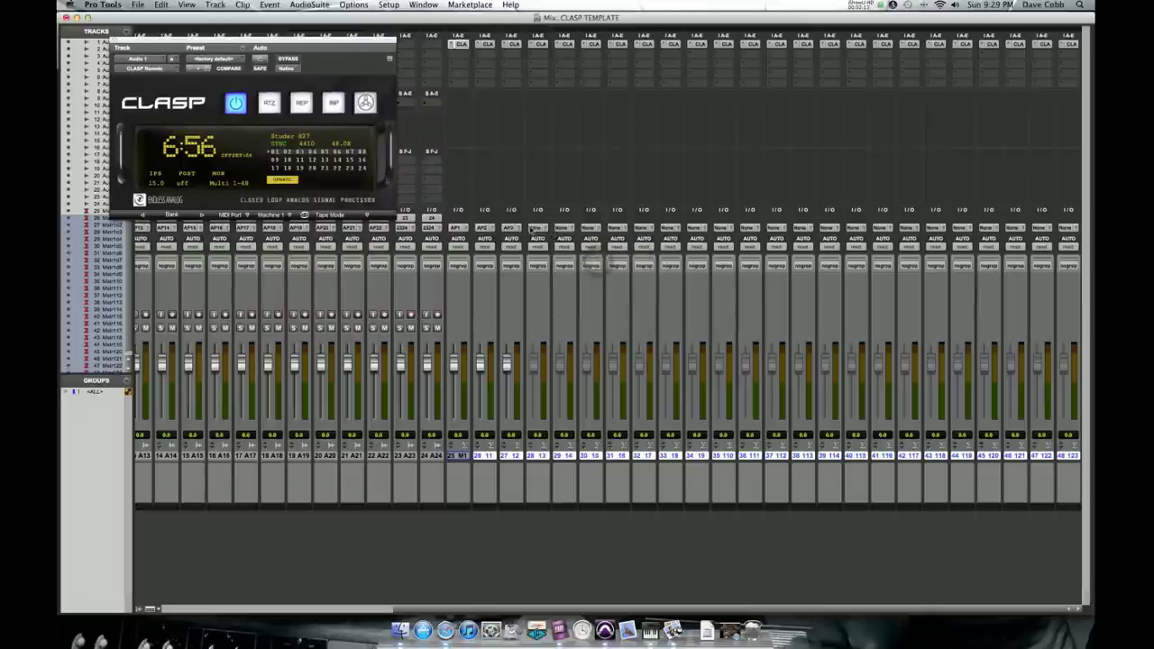
left_click(530, 229)
left_click(633, 271)
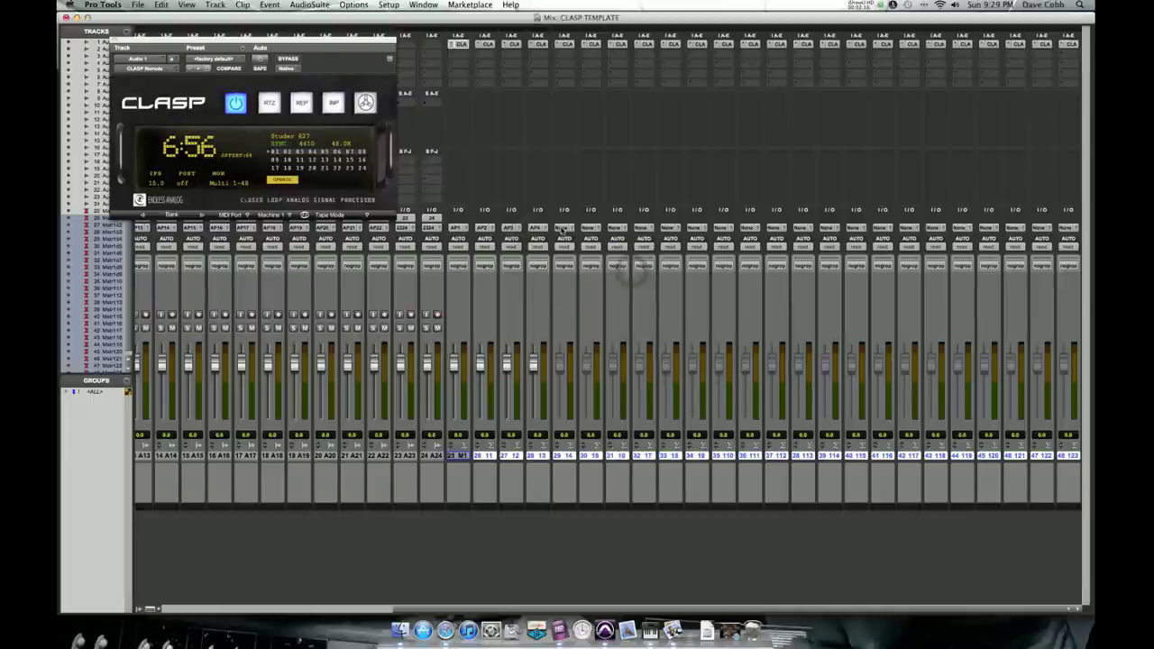
left_click(556, 228)
mouse_move(582, 245)
left_click(656, 280)
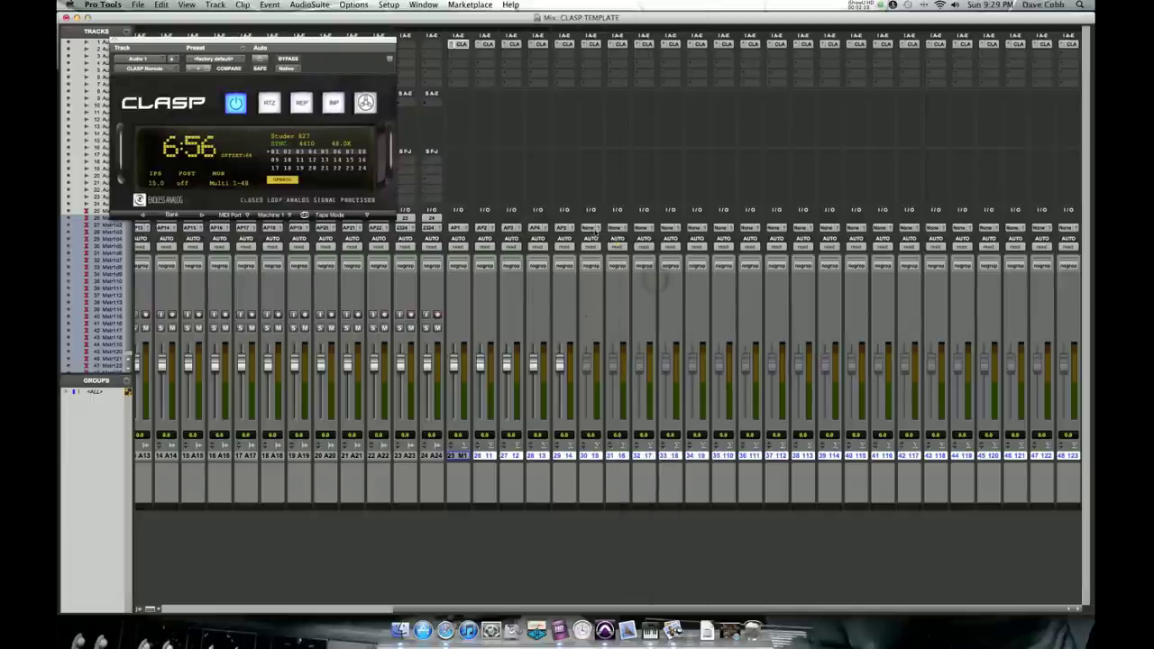
left_click(582, 229)
left_click(676, 288)
Route master faders 31–38 to APOGEE outputs 7 through 14
left_click(610, 228)
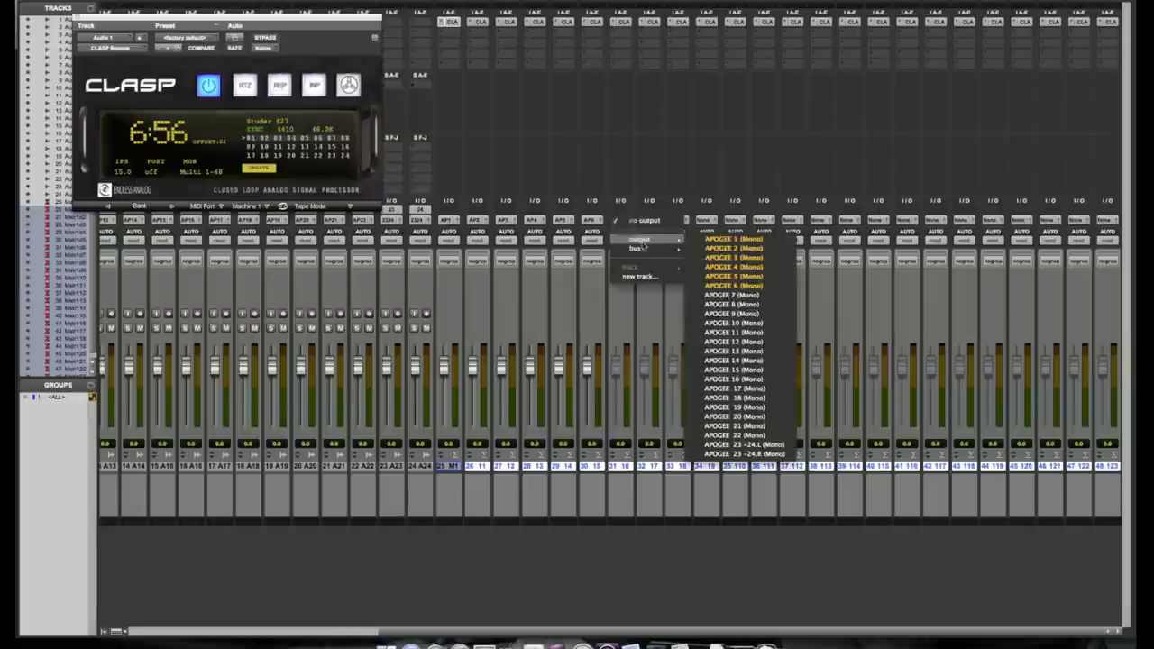
left_click(702, 297)
left_click(636, 228)
left_click(726, 306)
left_click(667, 228)
left_click(790, 314)
left_click(696, 229)
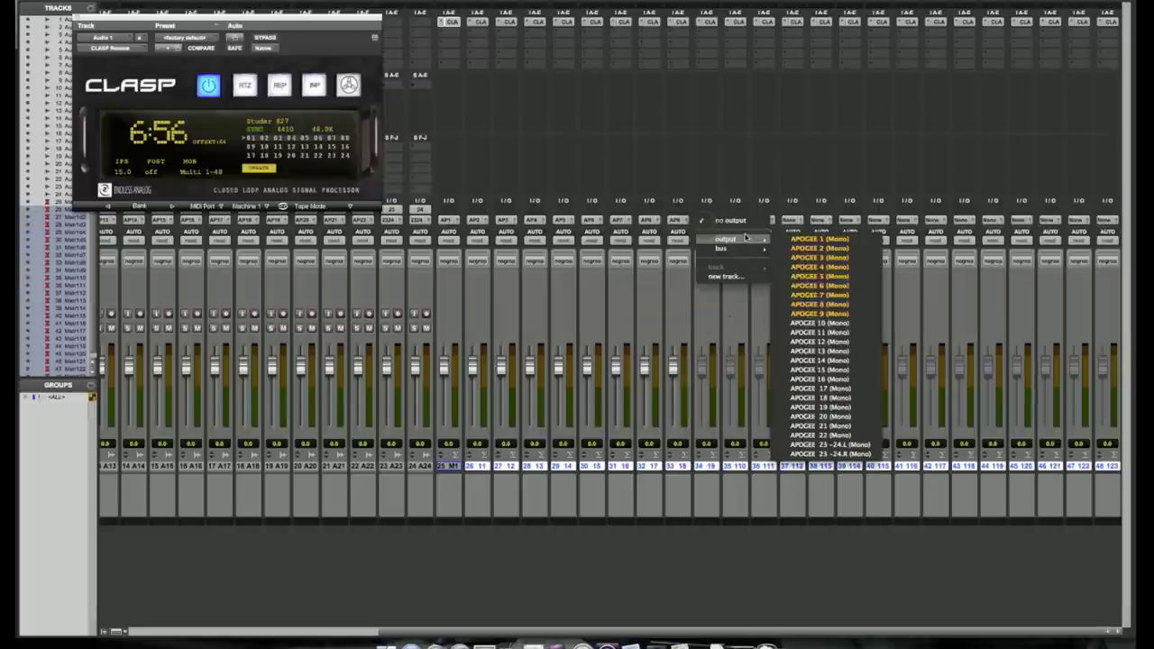
left_click(816, 322)
left_click(726, 228)
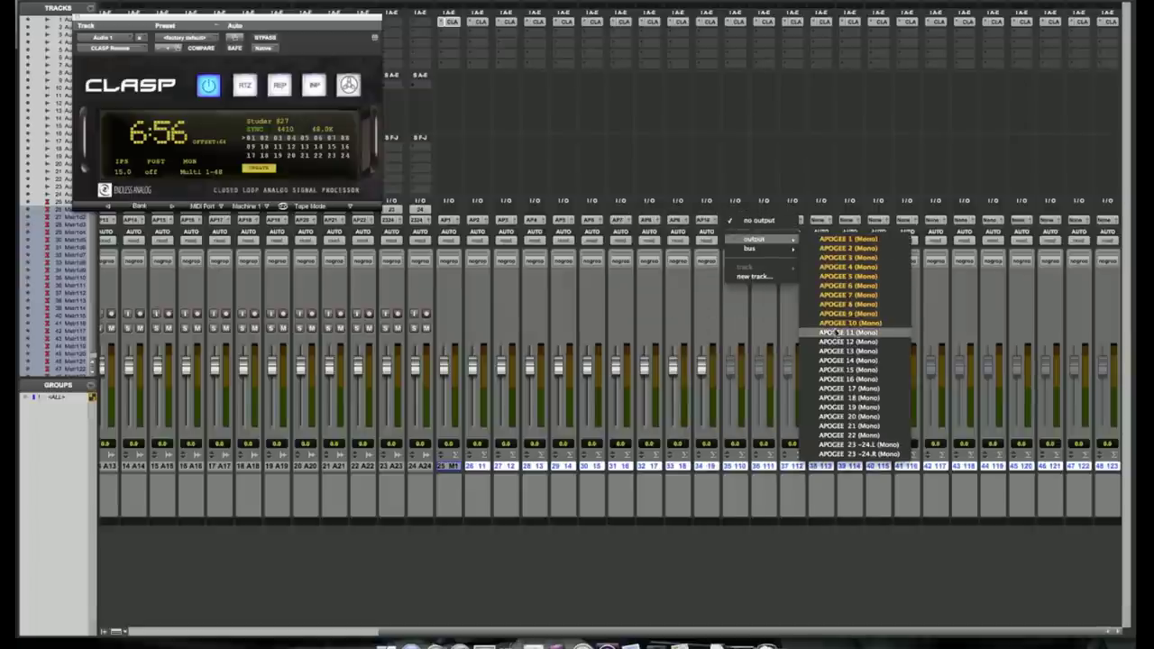
left_click(847, 332)
left_click(763, 220)
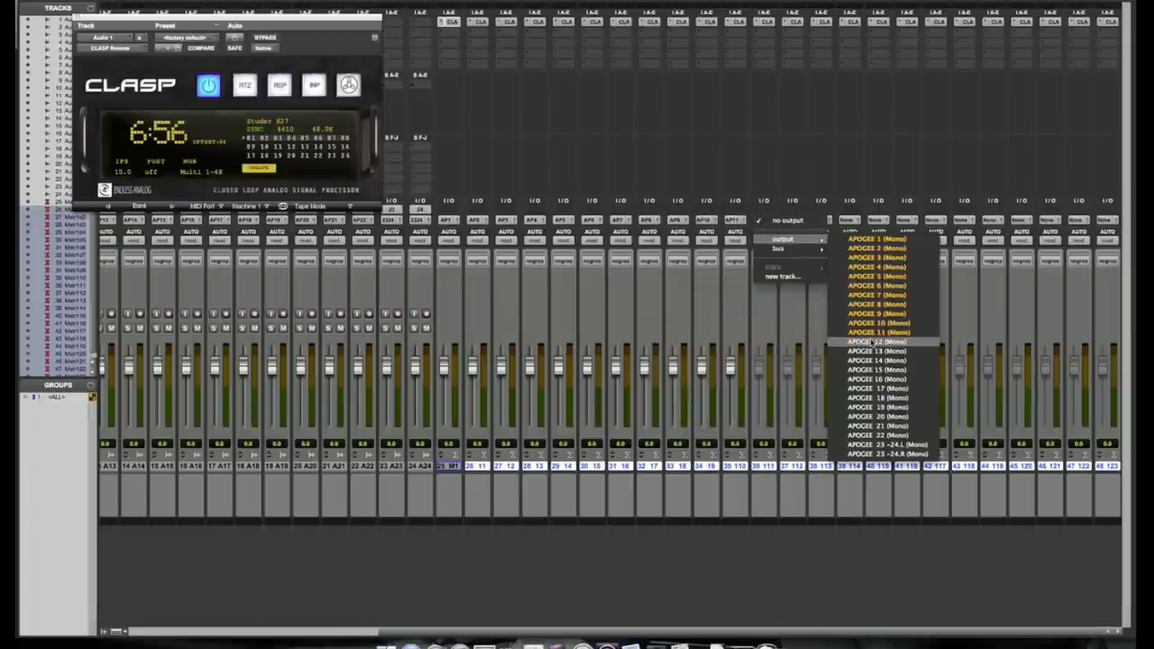
left_click(870, 342)
left_click(789, 220)
mouse_move(811, 239)
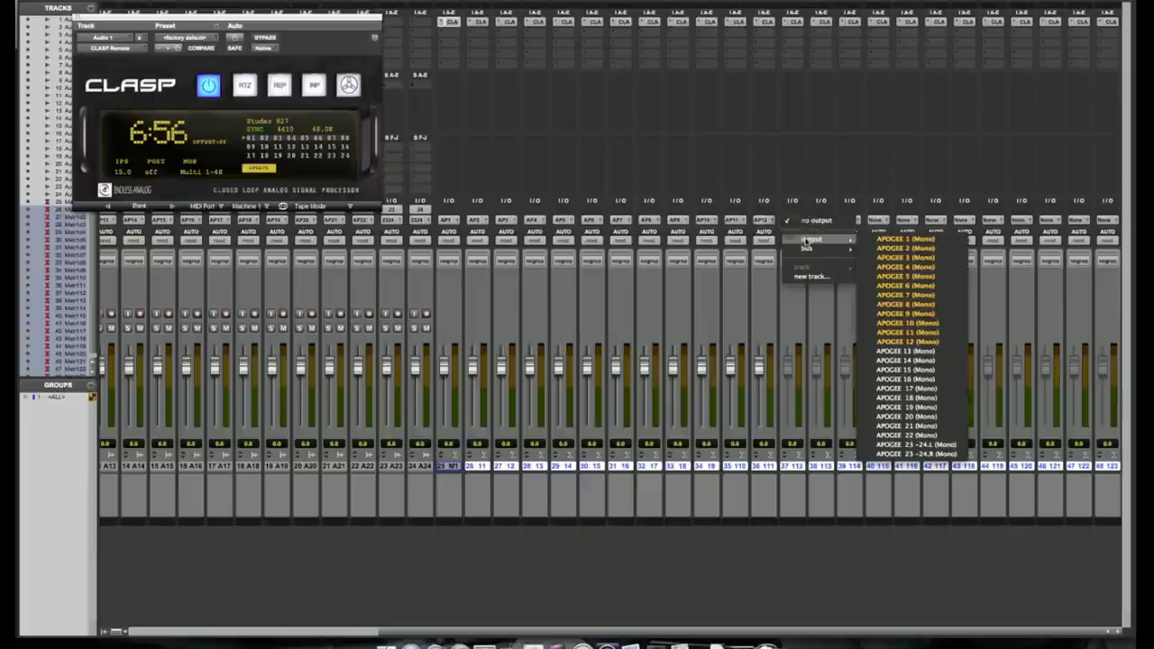
left_click(901, 351)
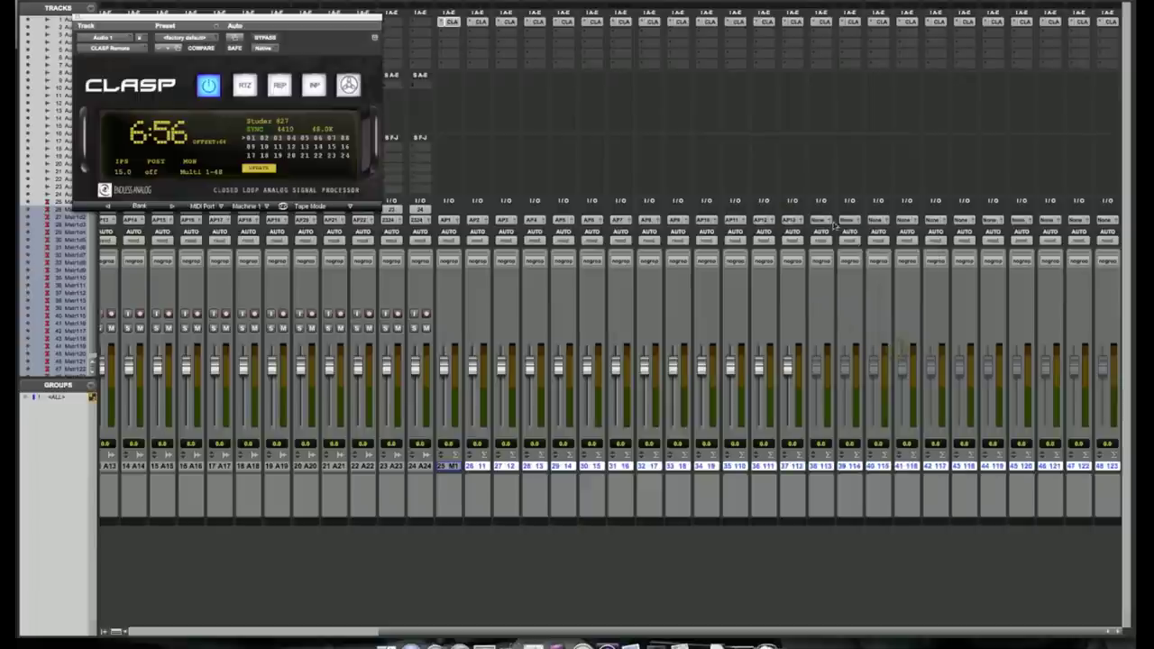
left_click(818, 220)
mouse_move(841, 239)
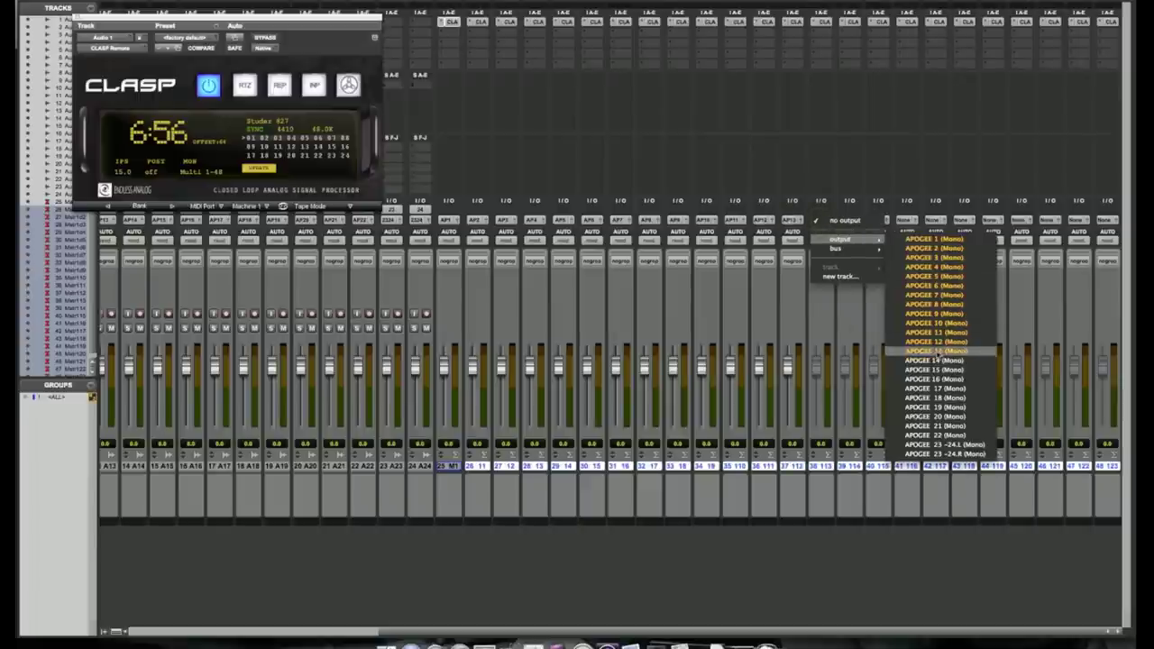
left_click(935, 360)
Route master faders 39–47 to successive APOGEE outputs from 15 onward
left_click(848, 220)
mouse_move(869, 239)
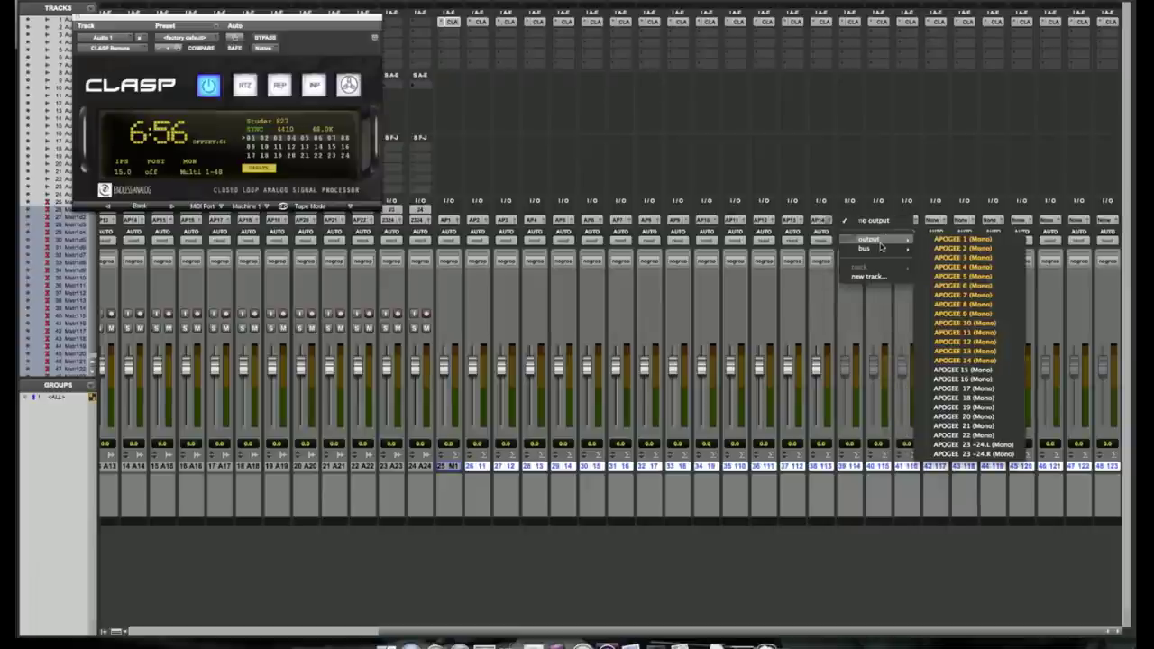
left_click(966, 372)
left_click(871, 222)
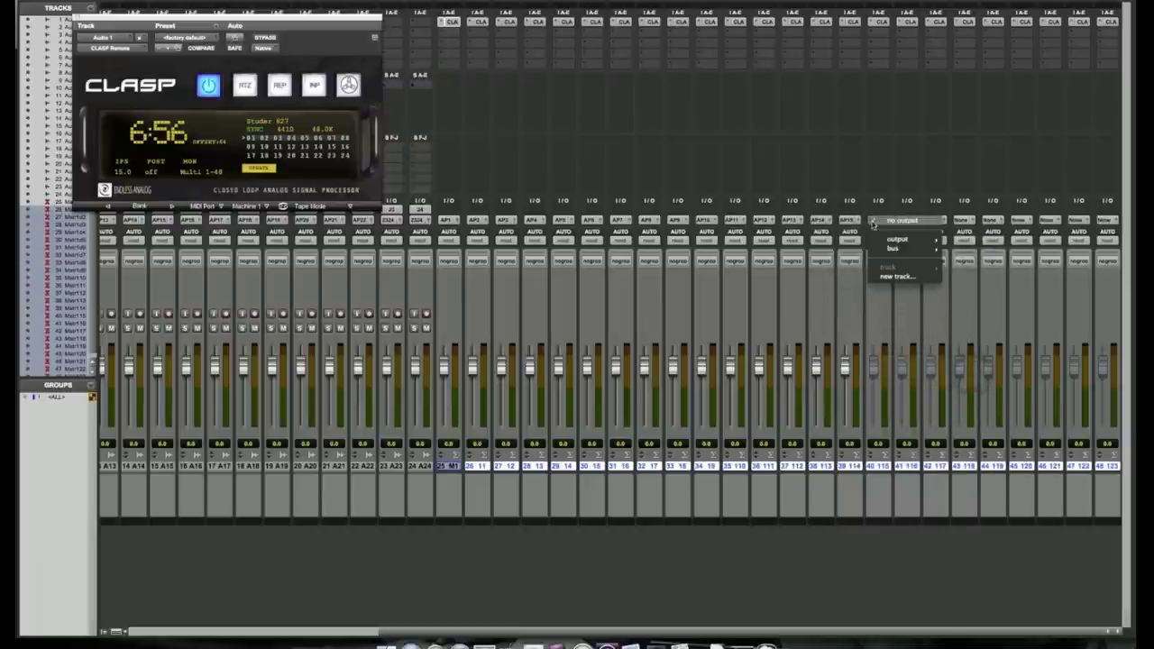
mouse_move(898, 239)
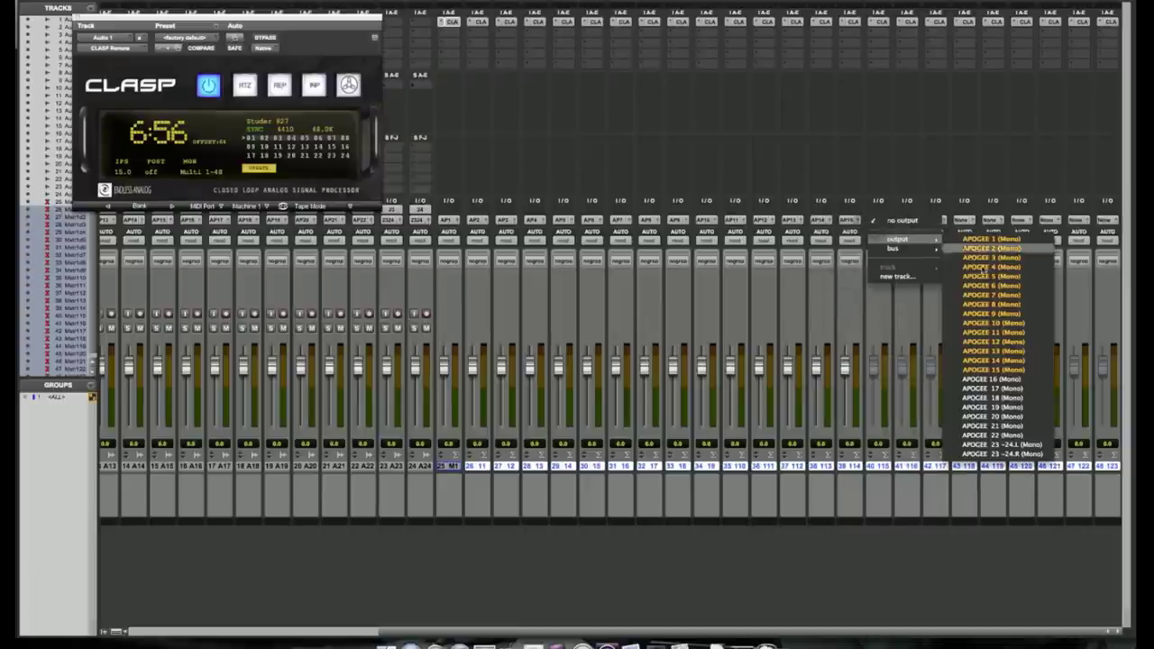
left_click(991, 379)
left_click(910, 221)
mouse_move(925, 239)
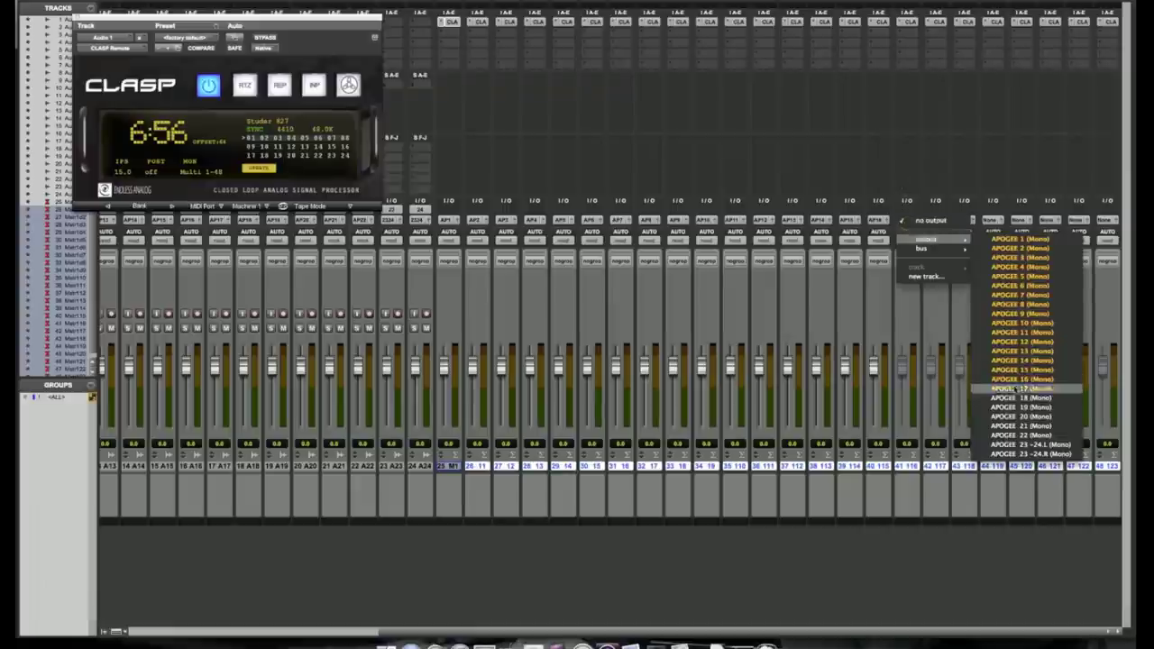
left_click(1019, 389)
left_click(935, 220)
left_click(1036, 398)
left_click(964, 220)
left_click(892, 407)
left_click(992, 220)
mouse_move(1012, 239)
left_click(919, 416)
left_click(1020, 220)
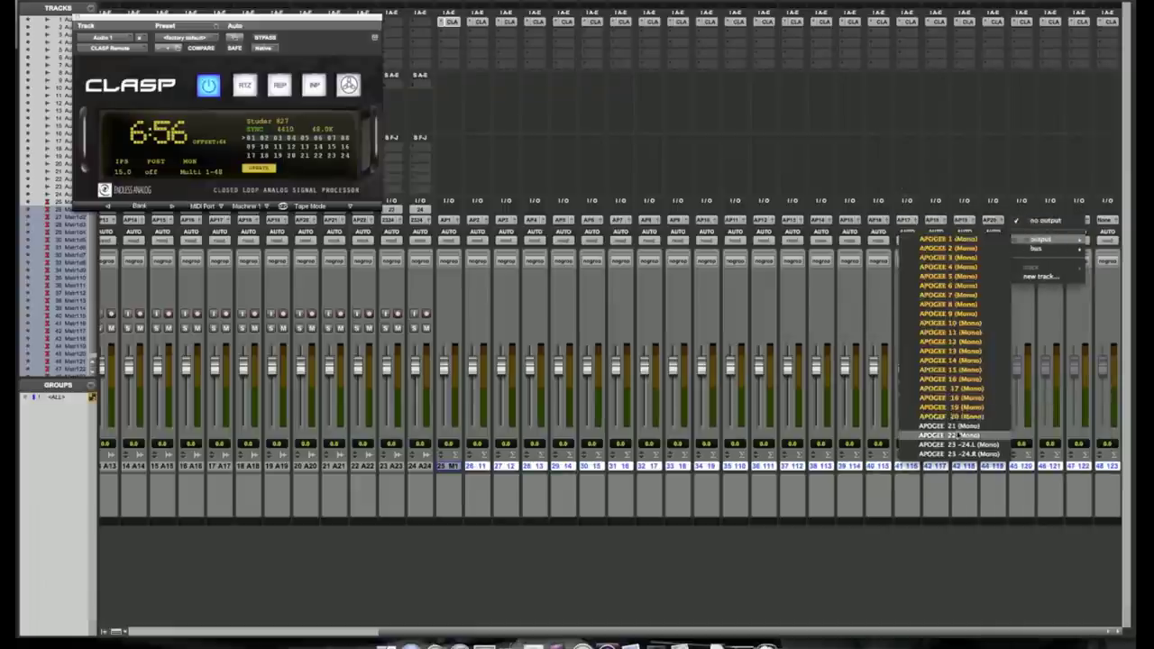
left_click(942, 426)
left_click(1048, 220)
left_click(974, 435)
left_click(1078, 220)
mouse_move(1108, 243)
left_click(1000, 453)
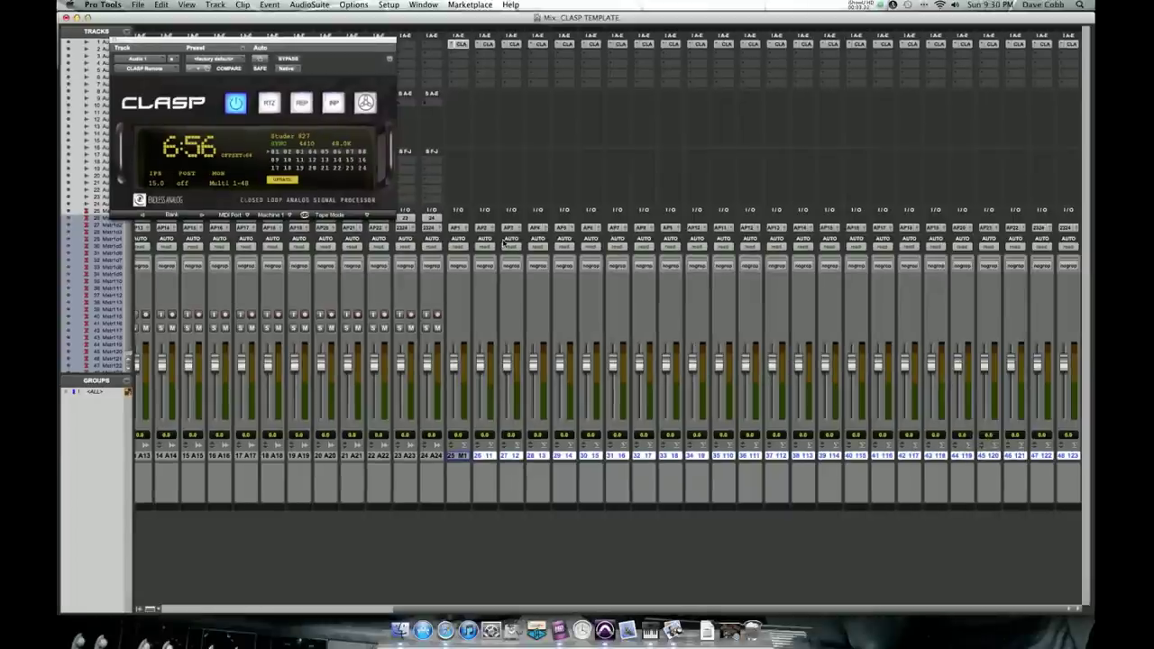
Toggle to the Edit window and back, then hide the master faders in the Tracks list
key("super+equal")
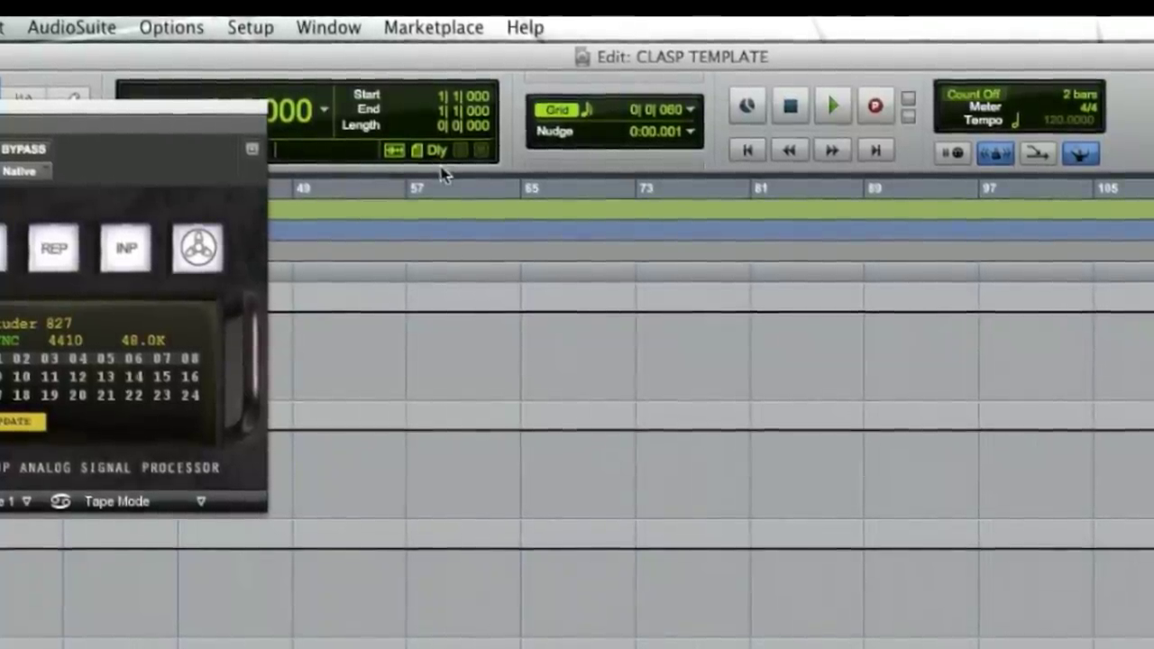
key("super+equal")
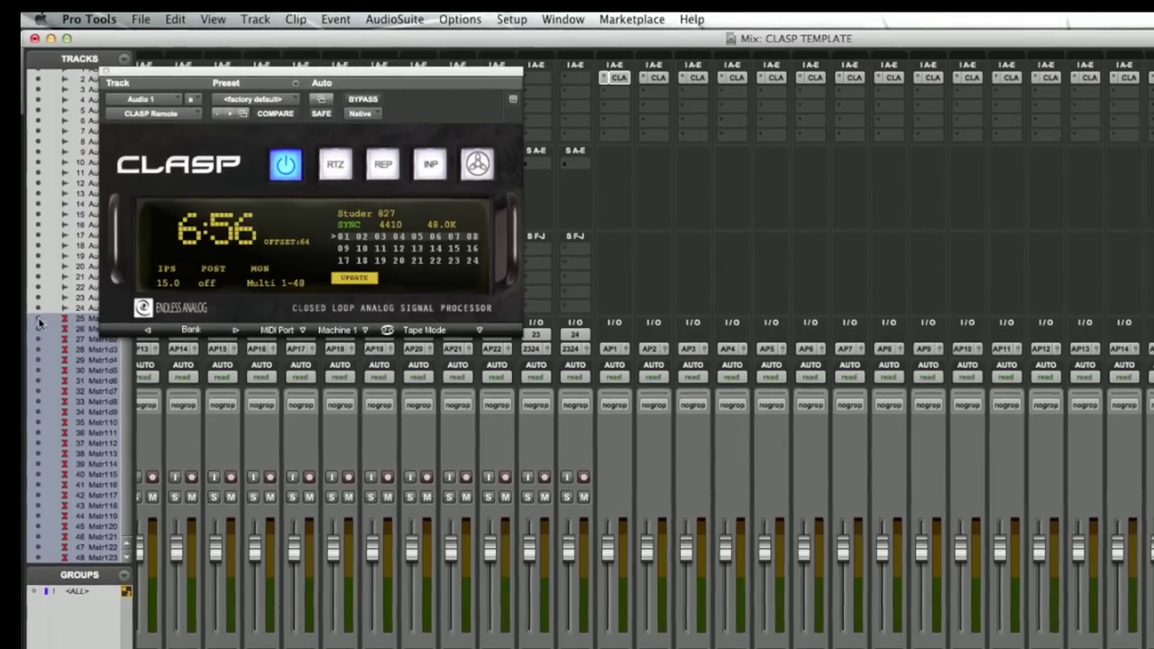
left_click(38, 321)
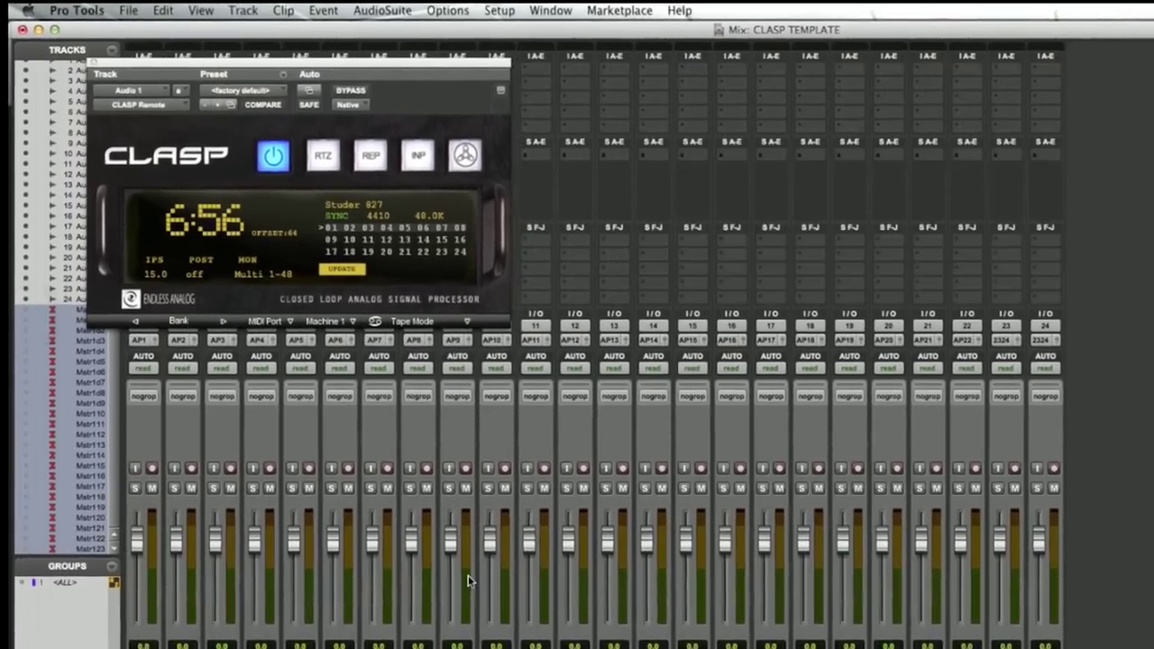
Park the CLASP window right of the mixer and test its bank switching between channels 1-8 and 9-16
left_click_drag(377, 65, 872, 100)
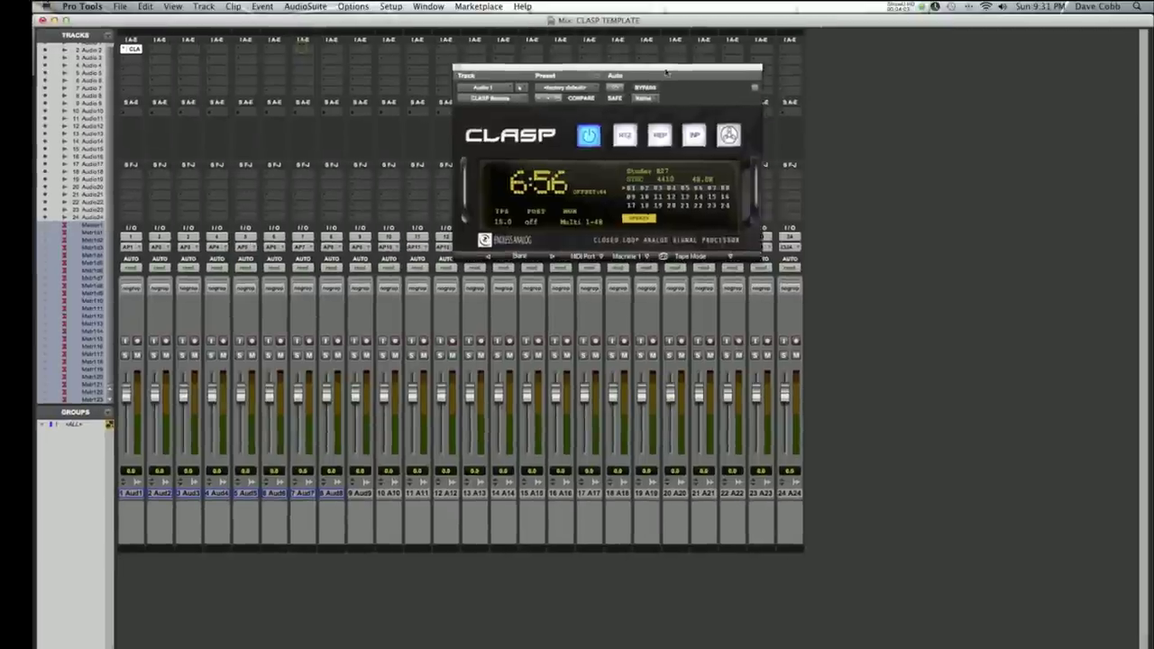
left_click_drag(667, 72, 1027, 40)
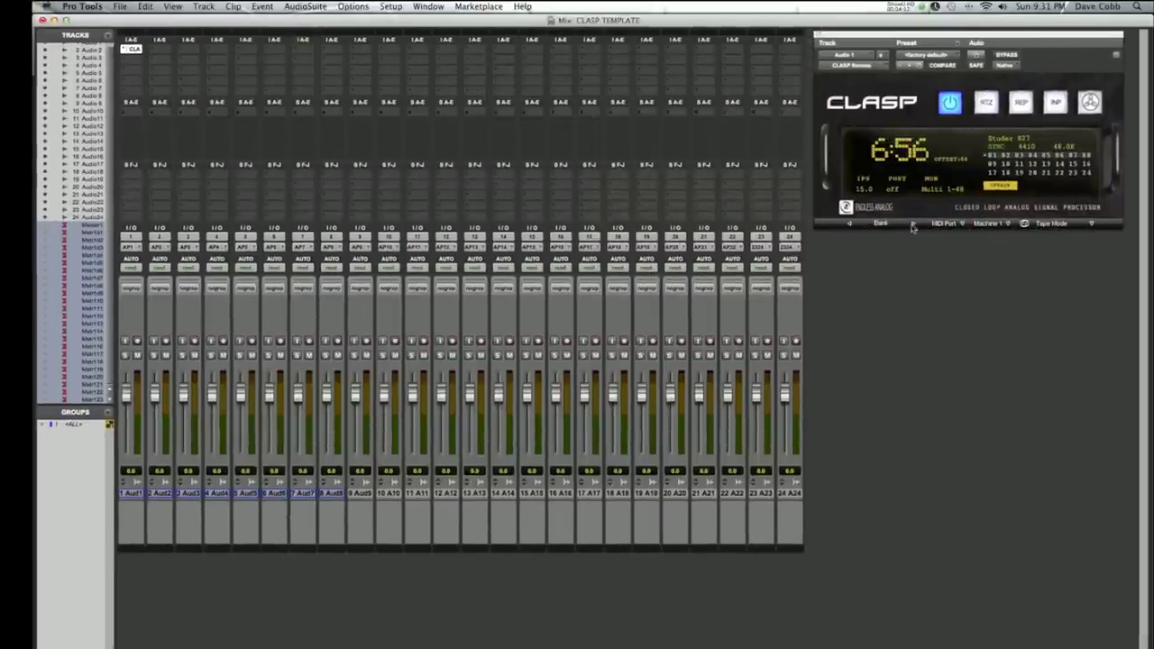
left_click(1014, 163)
left_click(1035, 174)
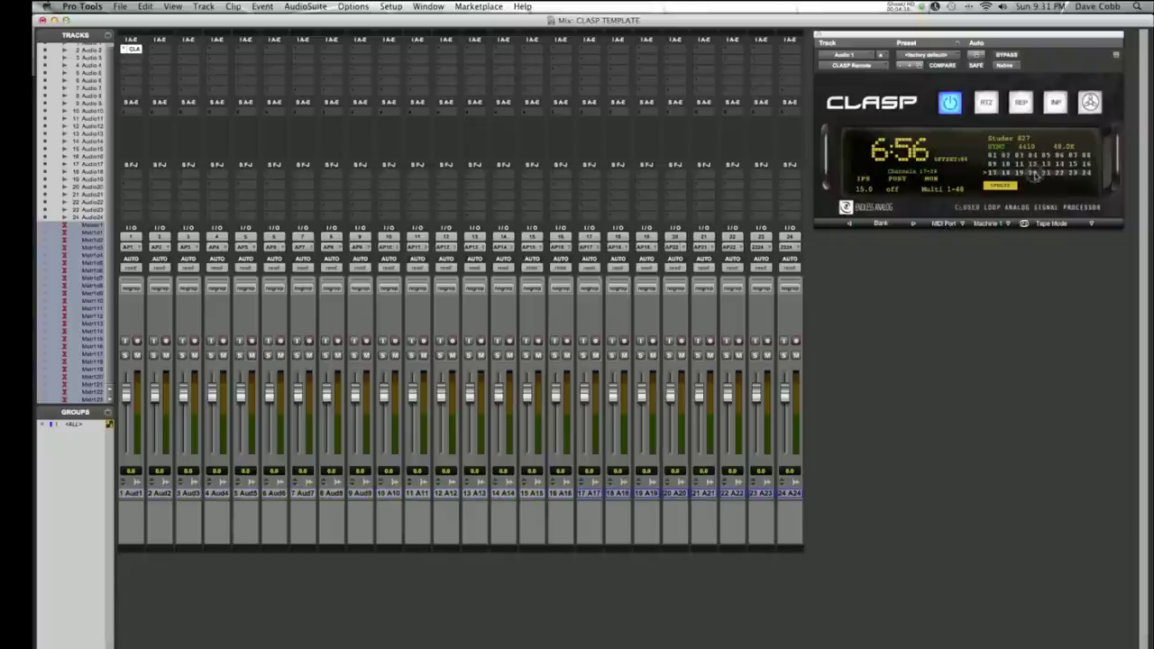
left_click(1026, 155)
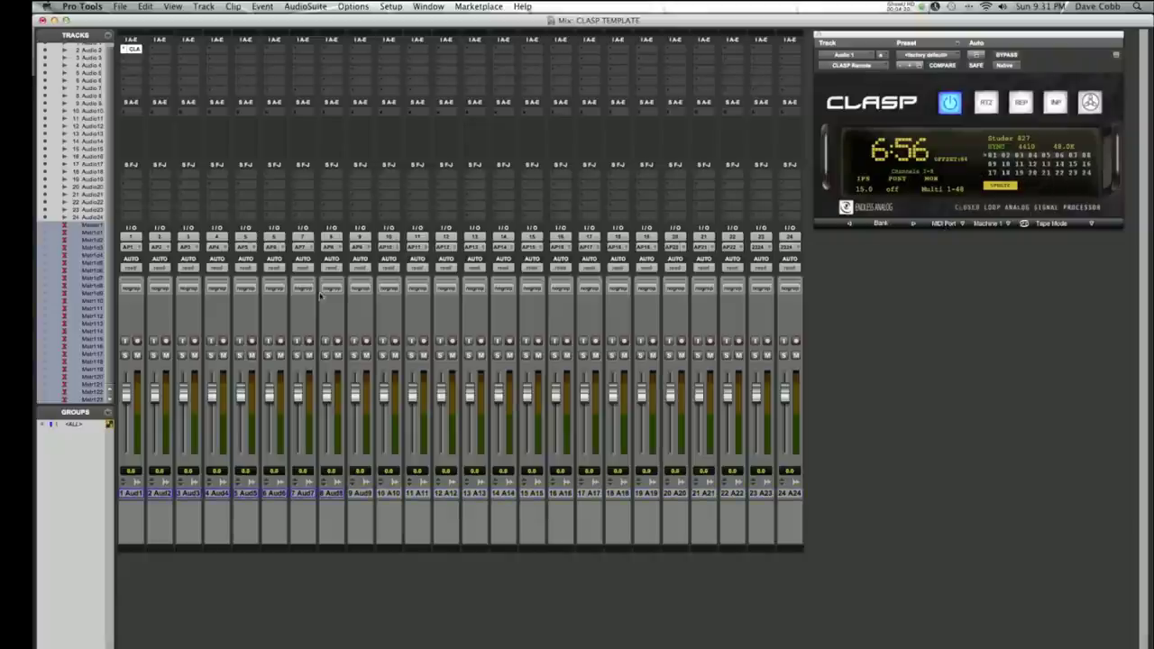
Record-arm tracks 4 and 5, roll and stop the tape, then disarm them
left_click(223, 341)
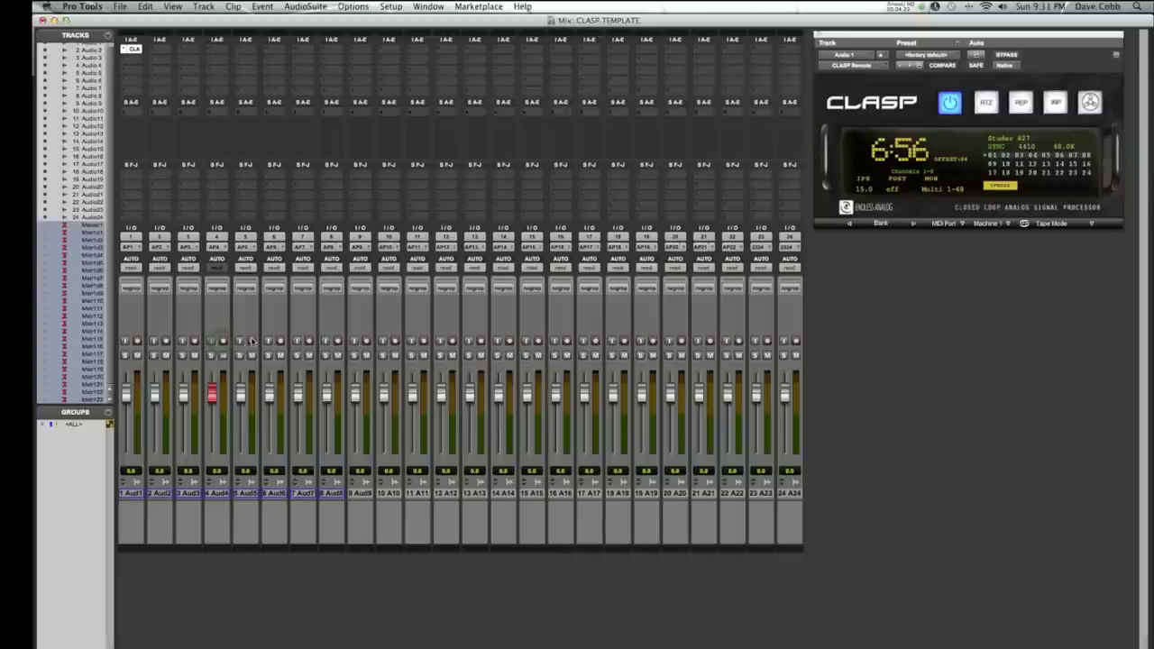
left_click(252, 341)
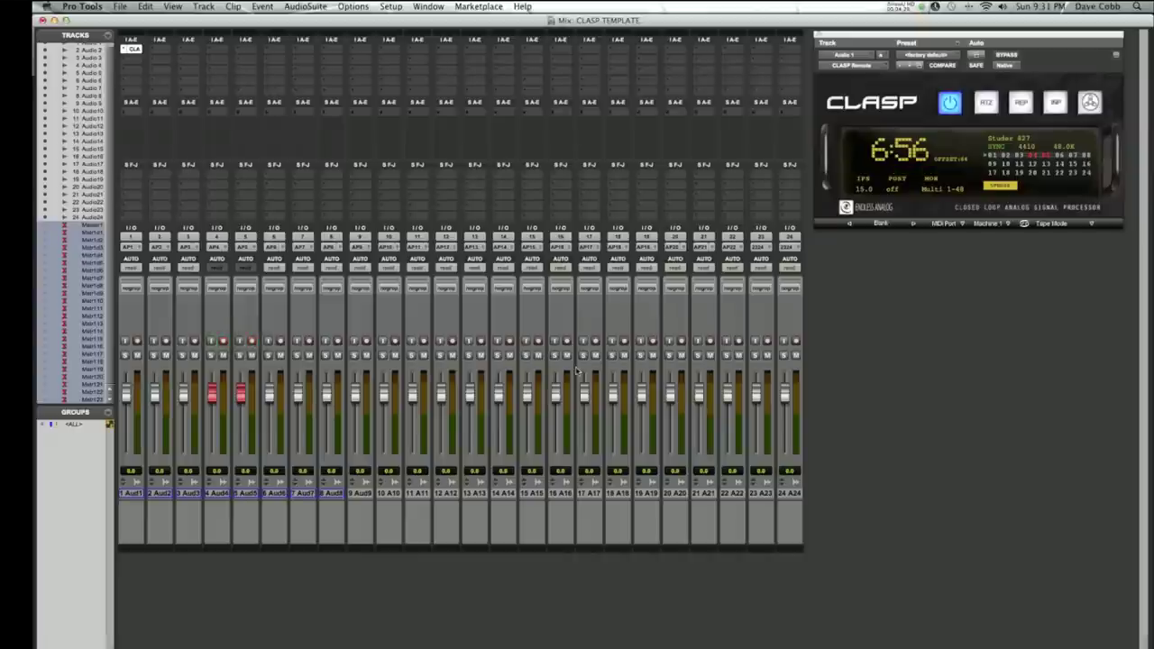
key("space")
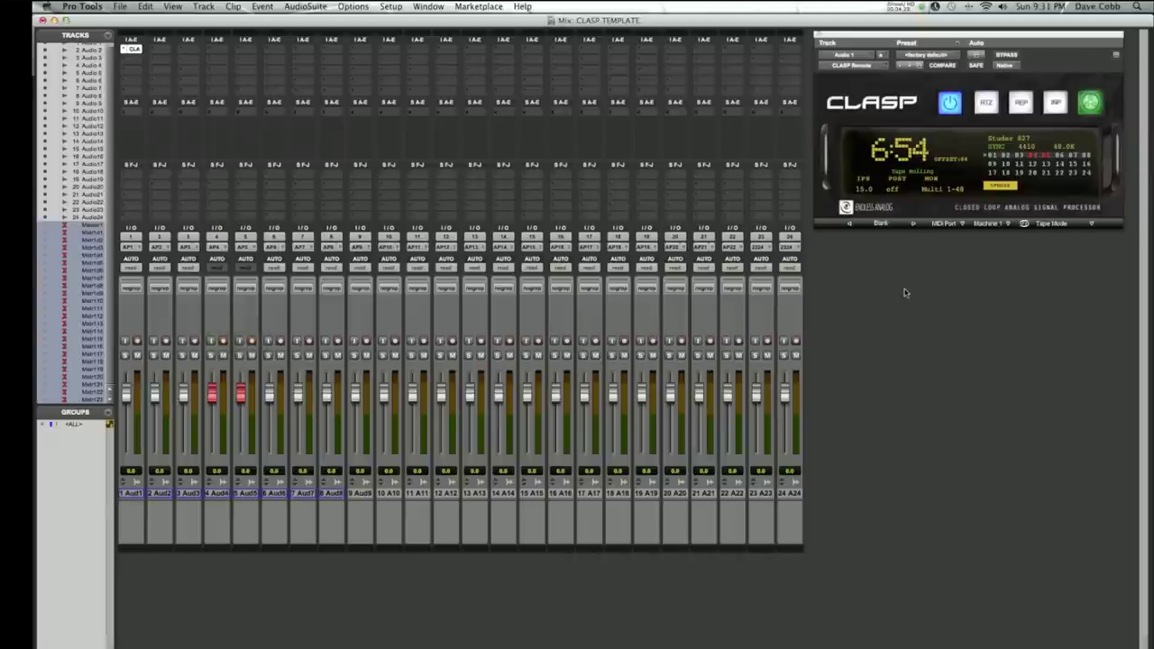
key("space")
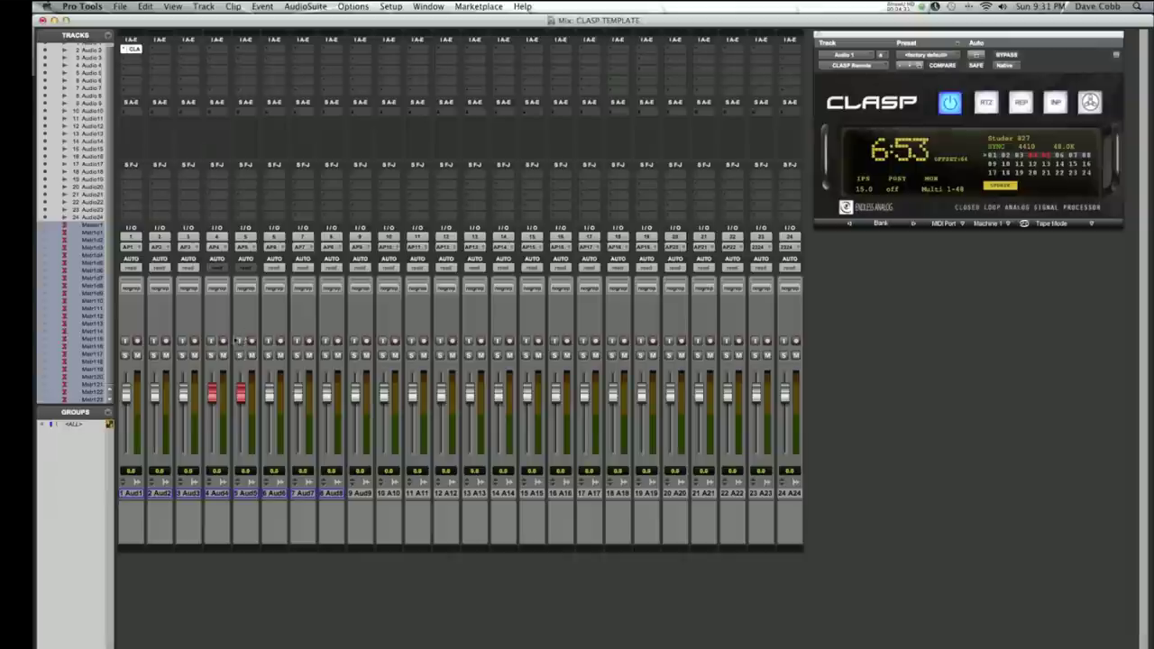
left_click(223, 340)
left_click(252, 340)
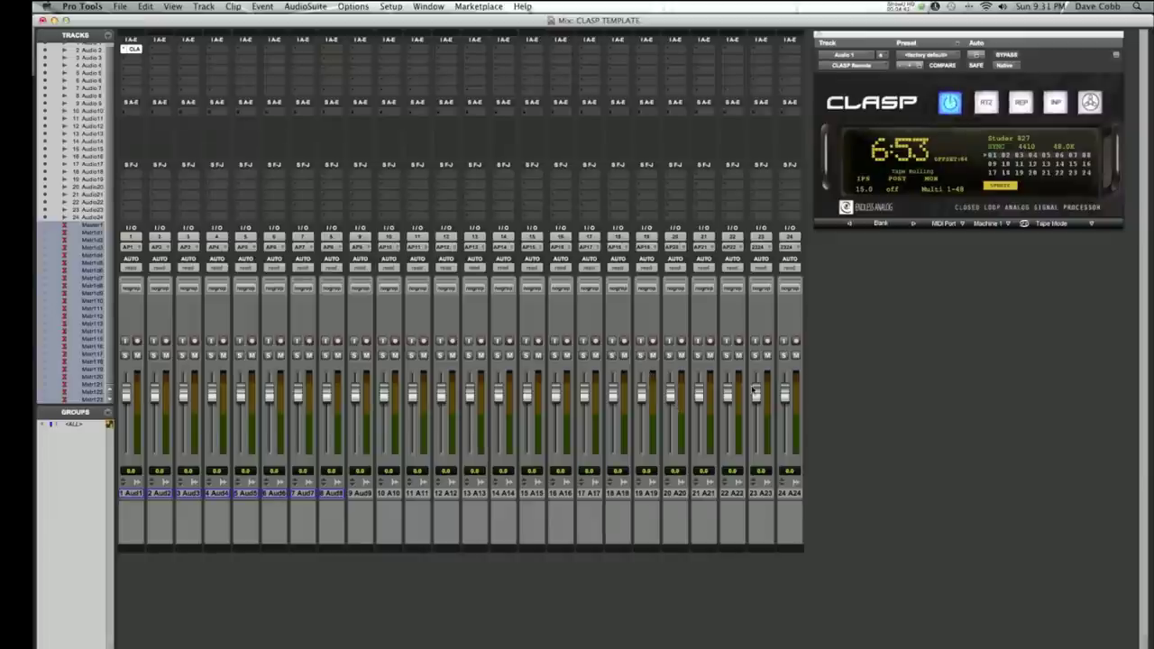
Record-arm tracks 7 and 8 and start CLASP's tape rolling
left_click(309, 340)
left_click(336, 341)
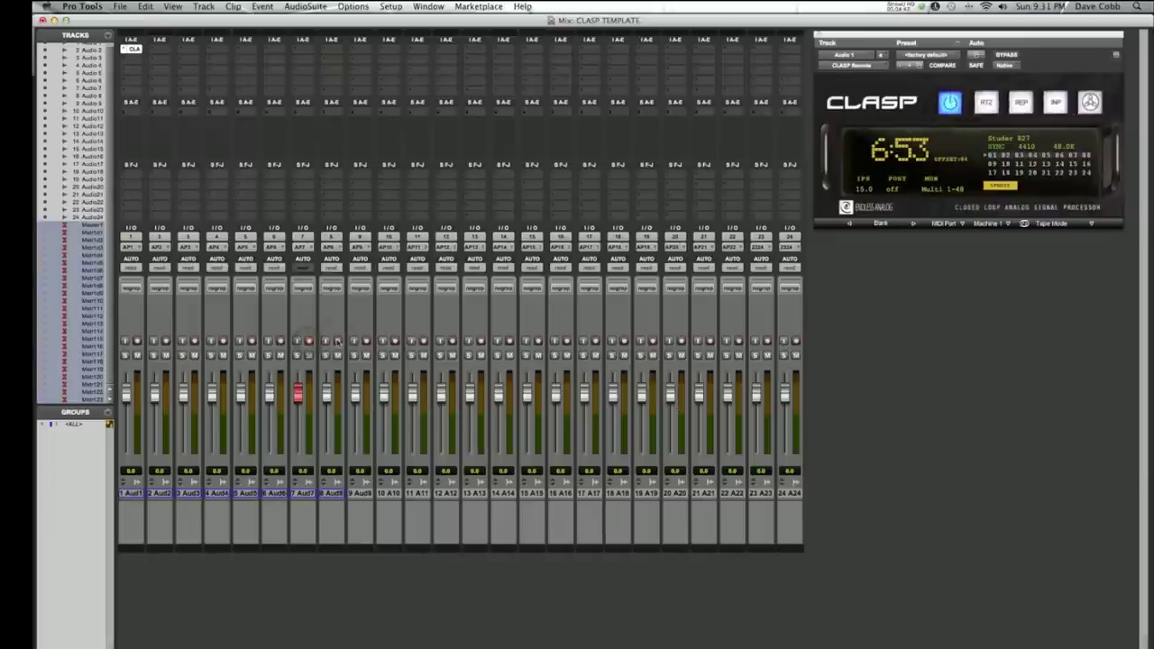
left_click(1091, 108)
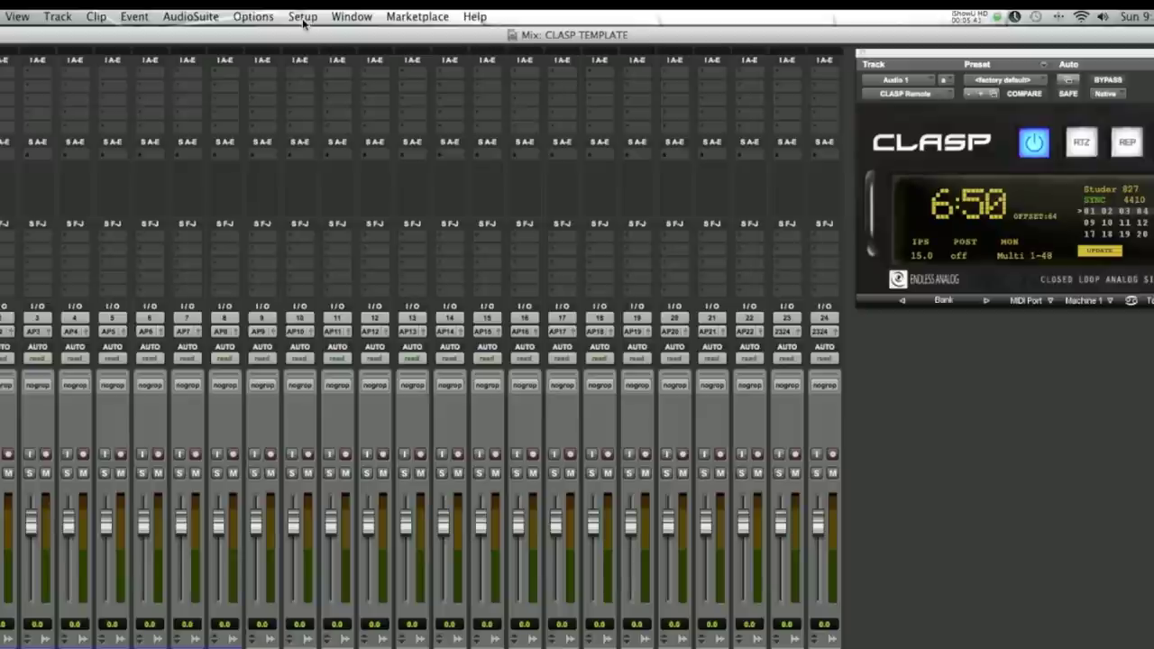
Check that QuickPunch is enabled under Setup's Options menu
left_click(303, 17)
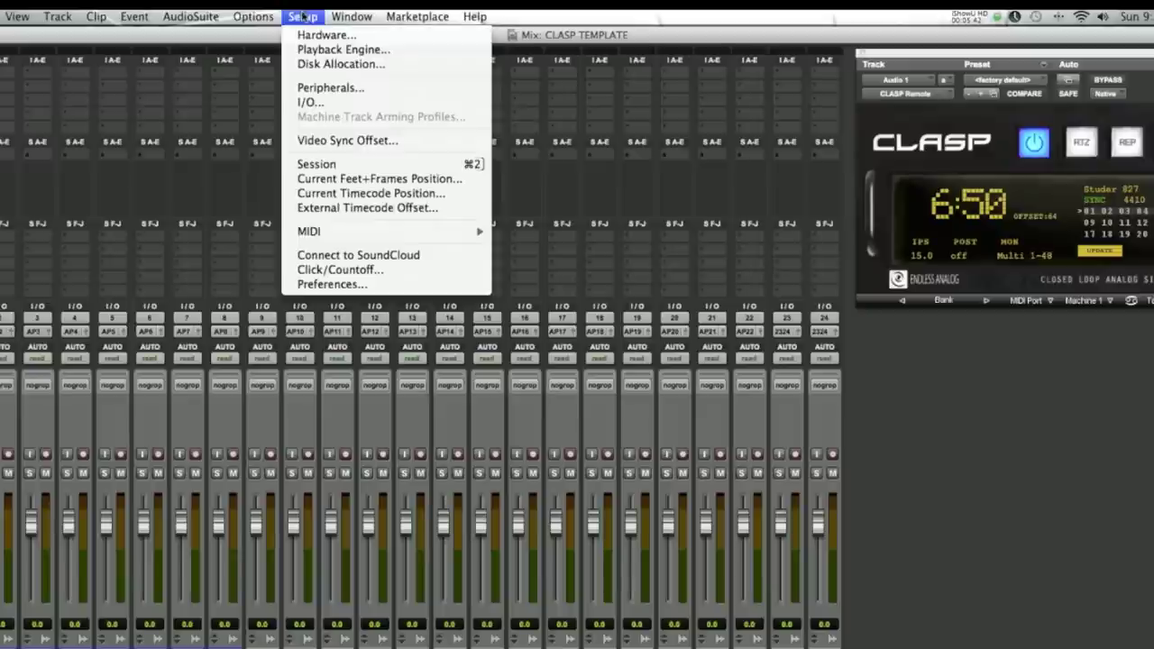
mouse_move(259, 17)
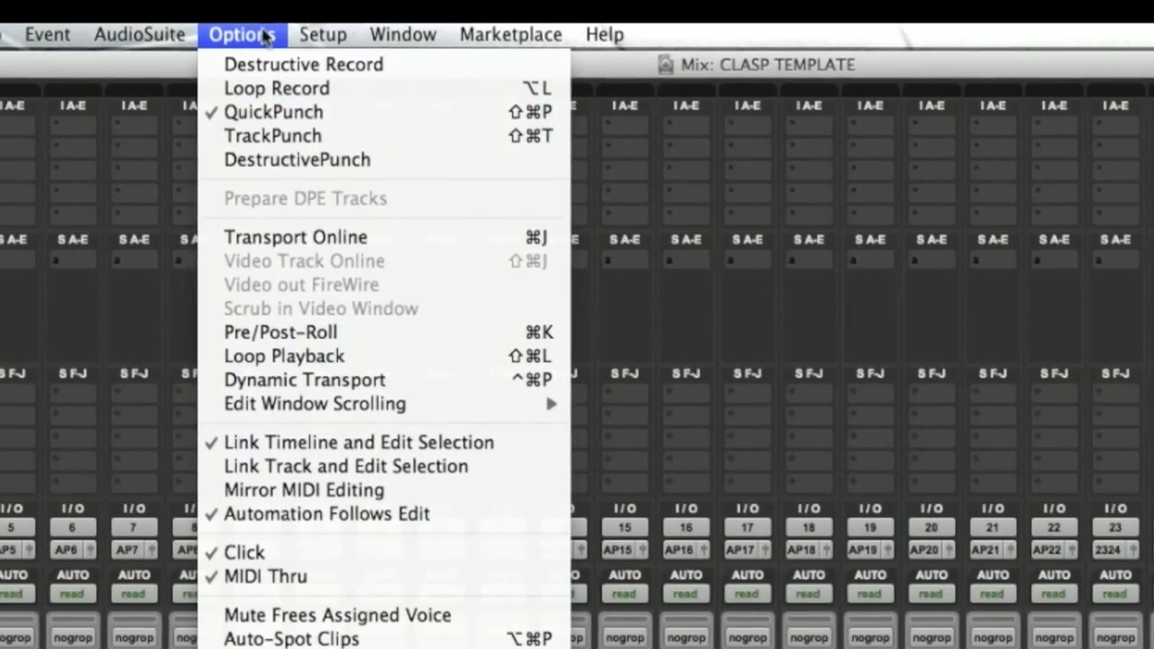
left_click(241, 24)
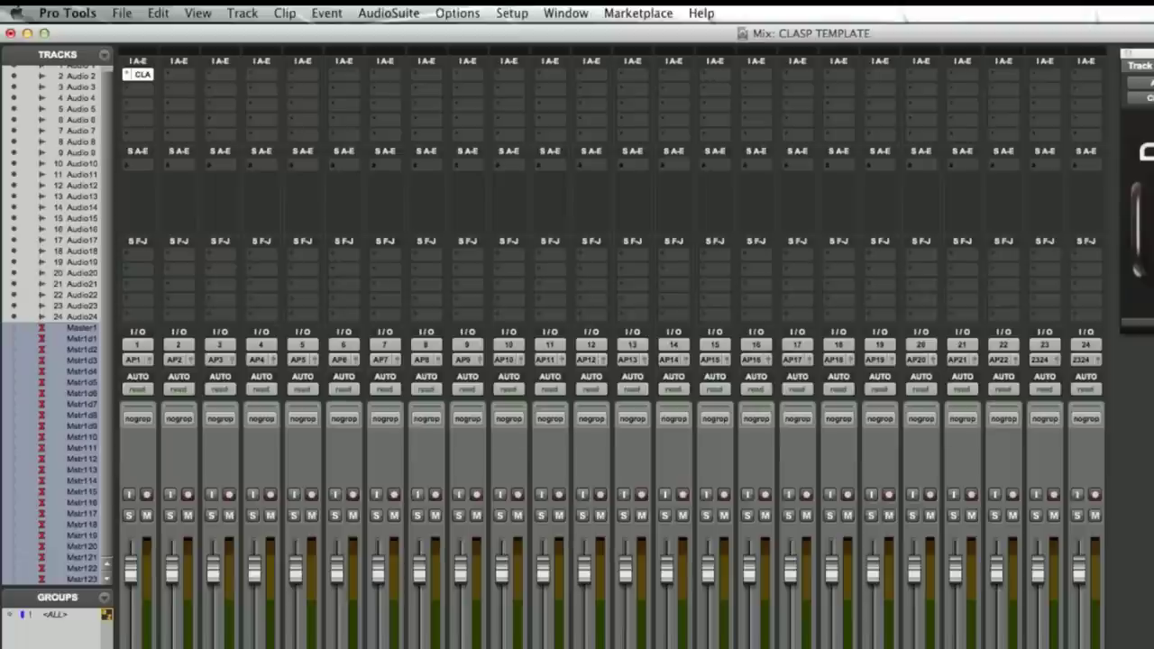
Save the session as the CLASP TEMPLATE template in the Record+Mix category
left_click(121, 13)
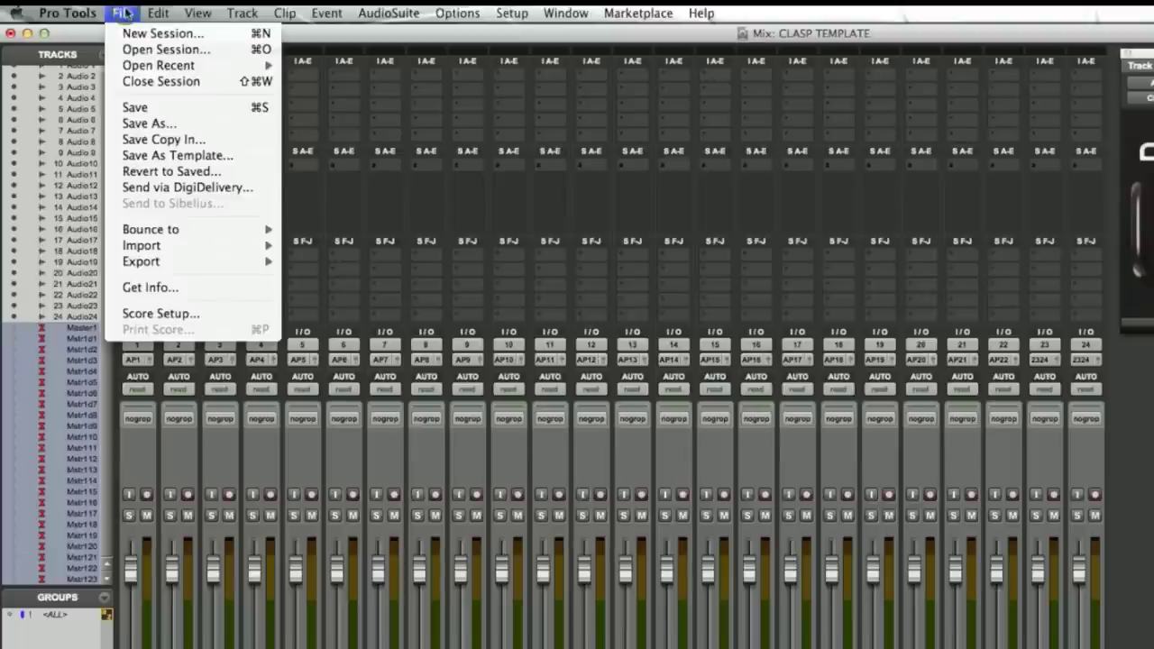
left_click(174, 156)
left_click(837, 334)
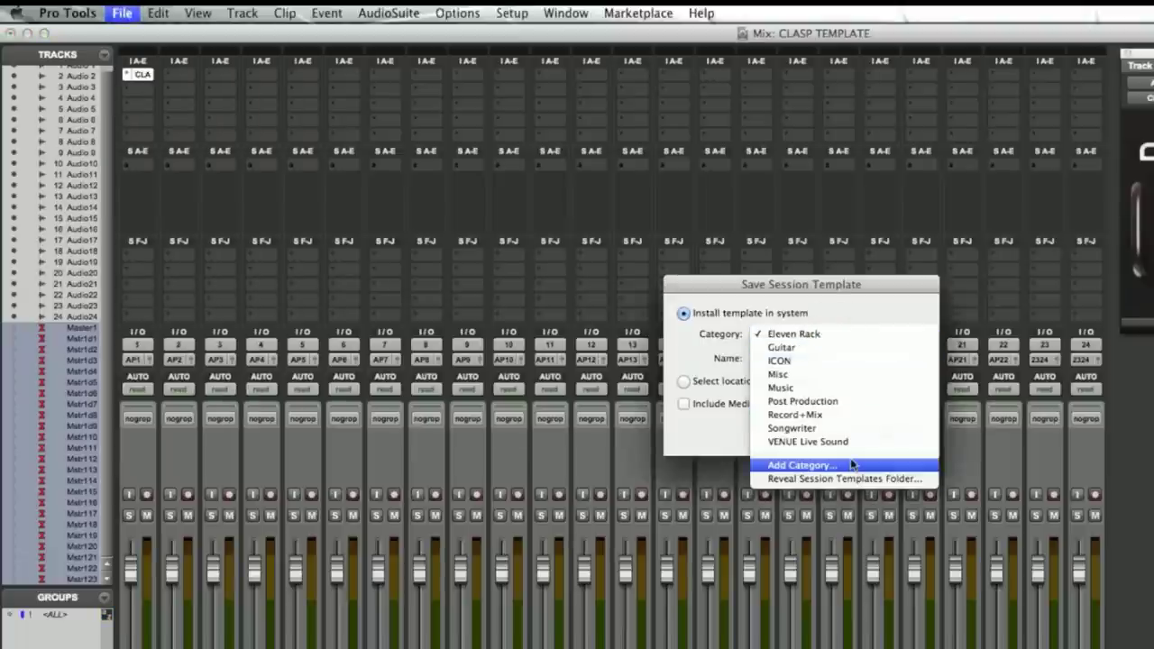
left_click(795, 415)
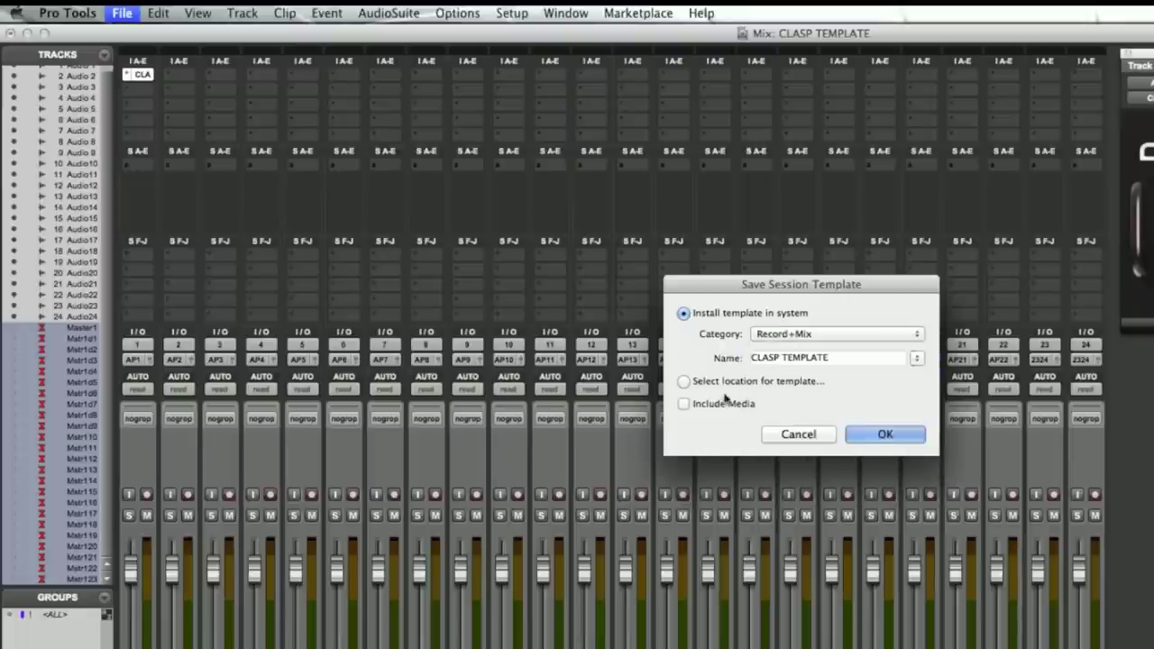
left_click(887, 434)
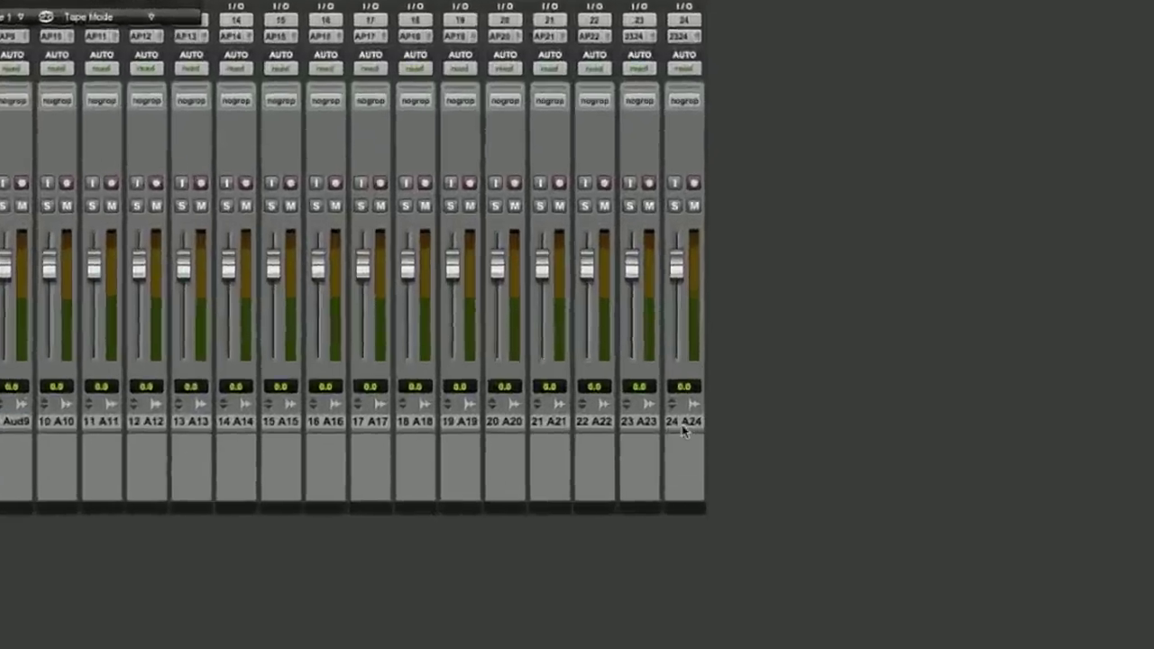
Select track 24 (A24) and scroll the mixer right to reveal the master faders
left_click(757, 456)
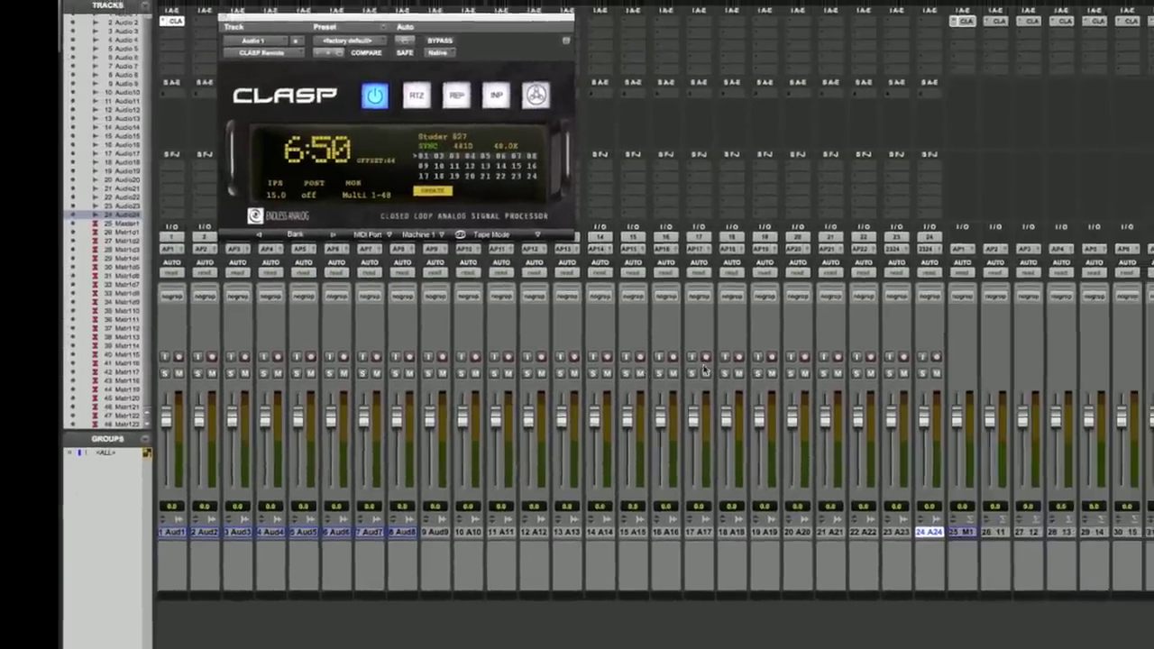
scroll(686, 364, "right", 10)
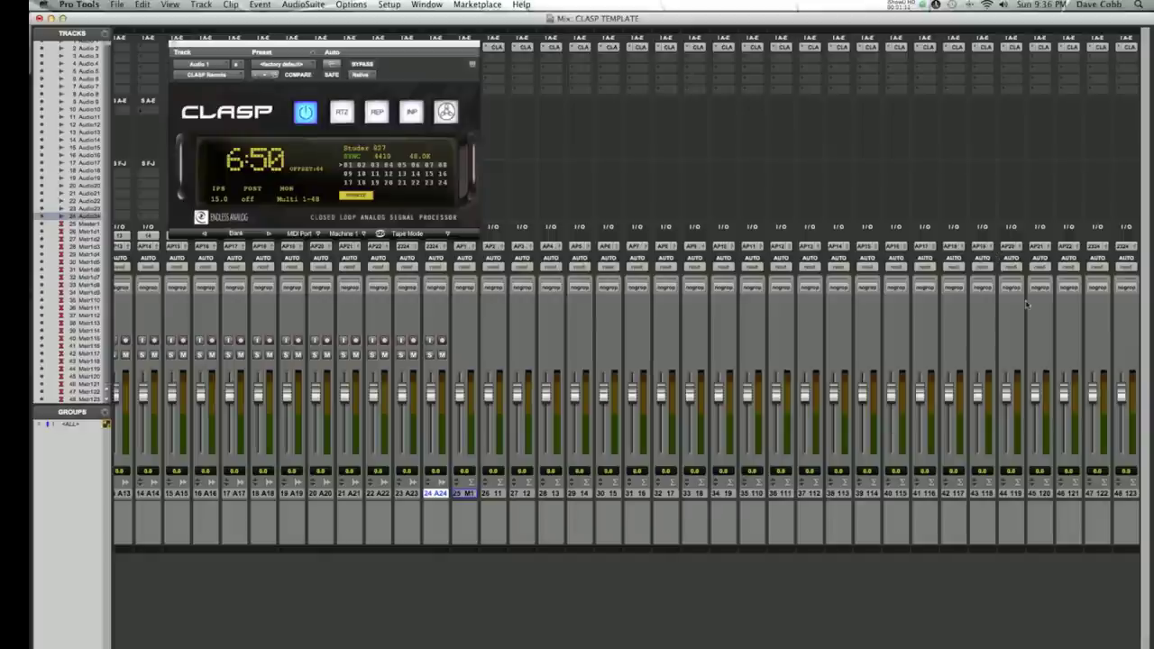
Select track 48 in the mixer
left_click(1126, 494)
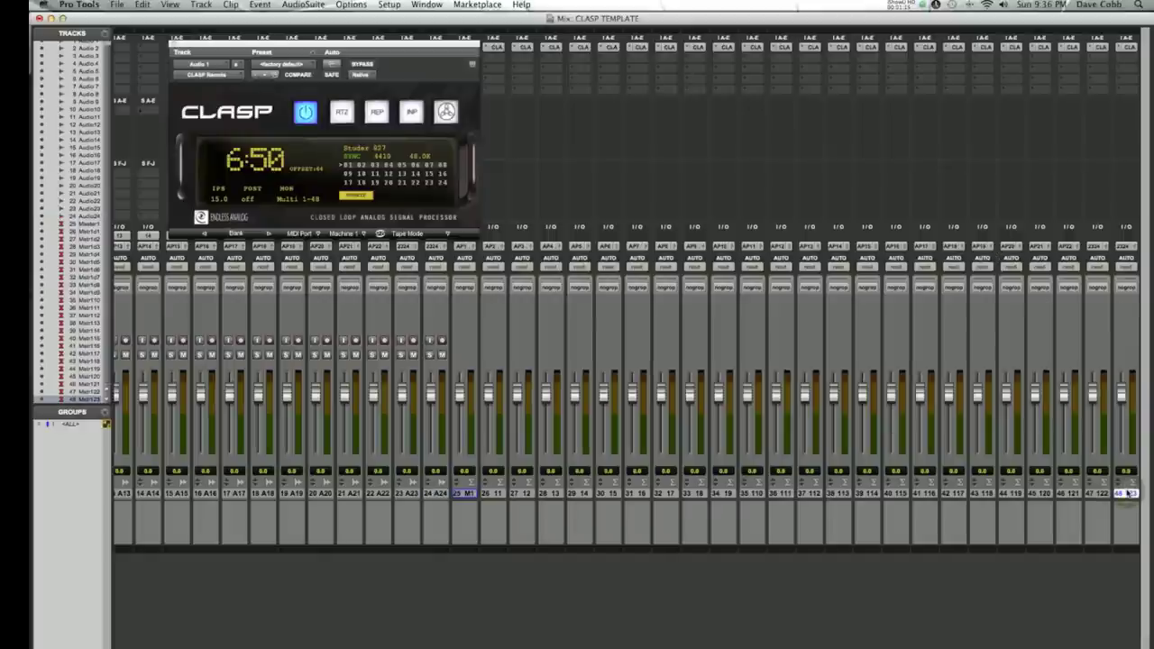